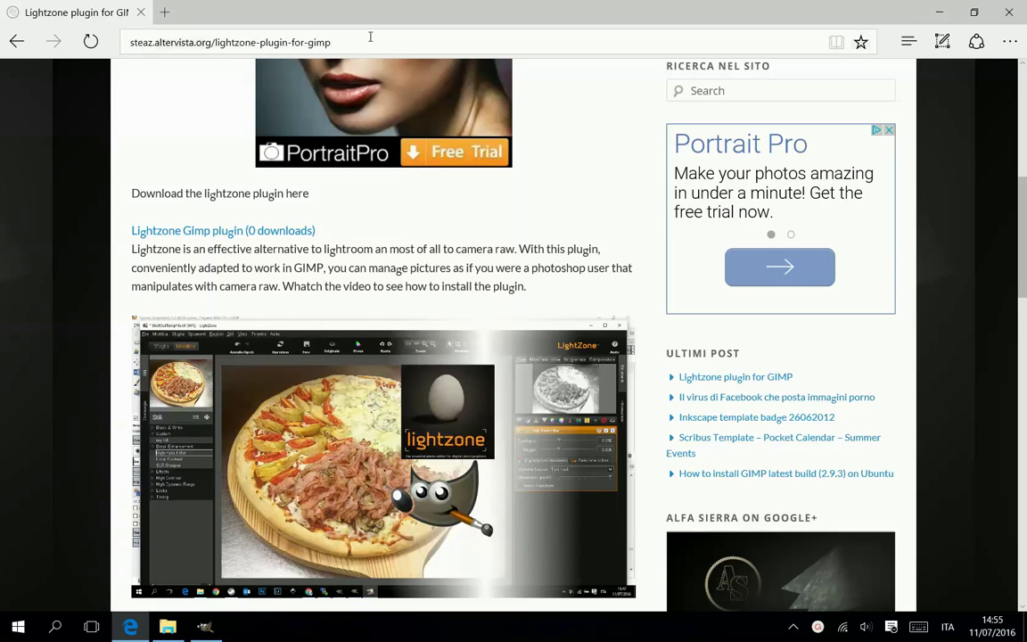
Download Lightzone.zip from the Lightzone Gimp plugin page in Edge and bring up File Explorer.
{"action": "left_click", "coordinate": [369, 40]}
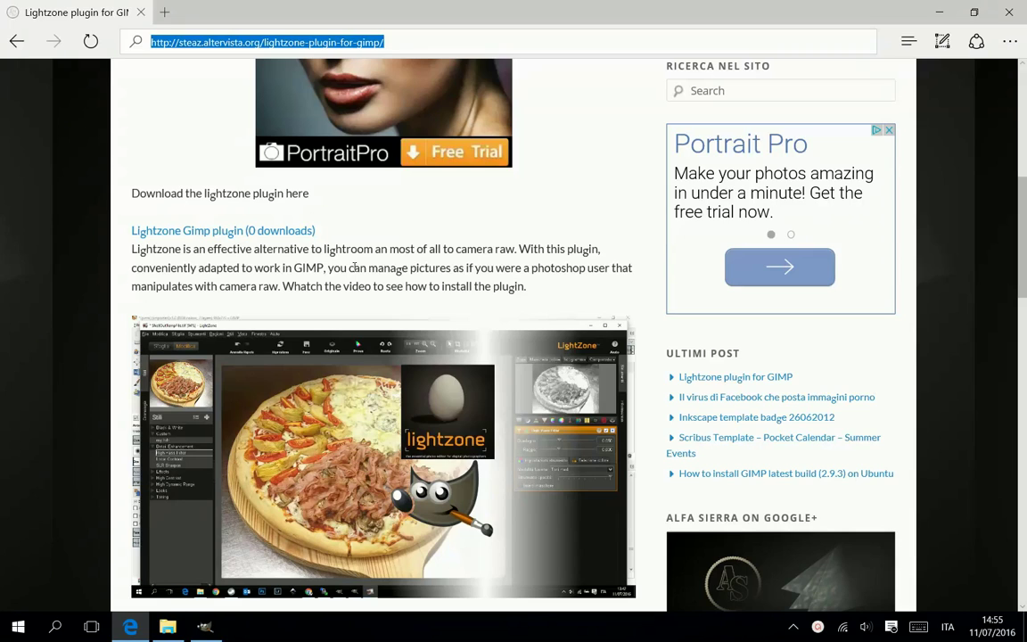
{"action": "left_click", "coordinate": [352, 268]}
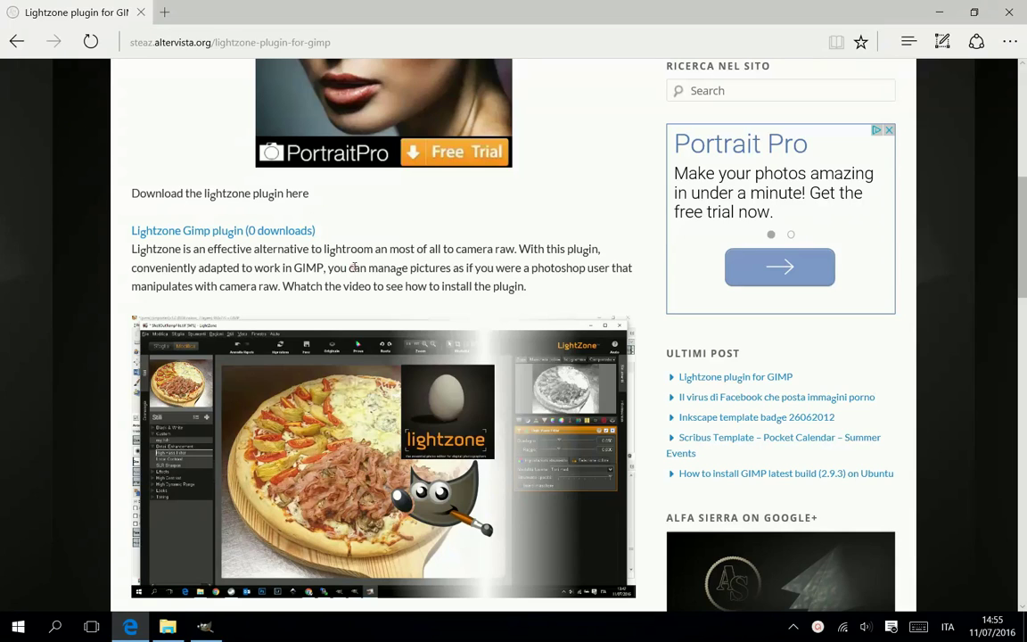
{"action": "left_click", "coordinate": [259, 231]}
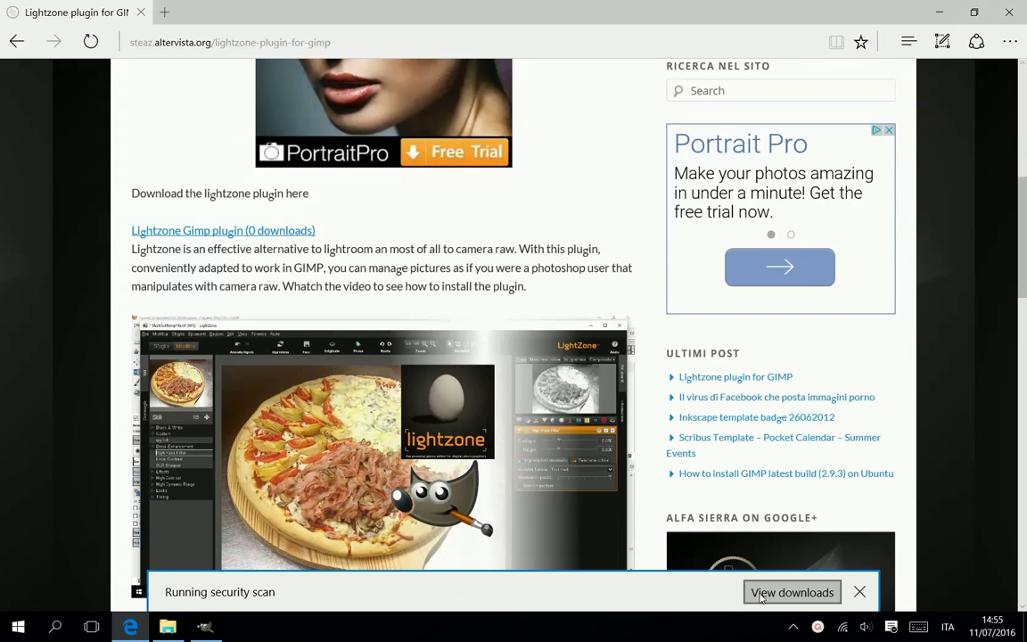
{"action": "mouse_move", "coordinate": [166, 629]}
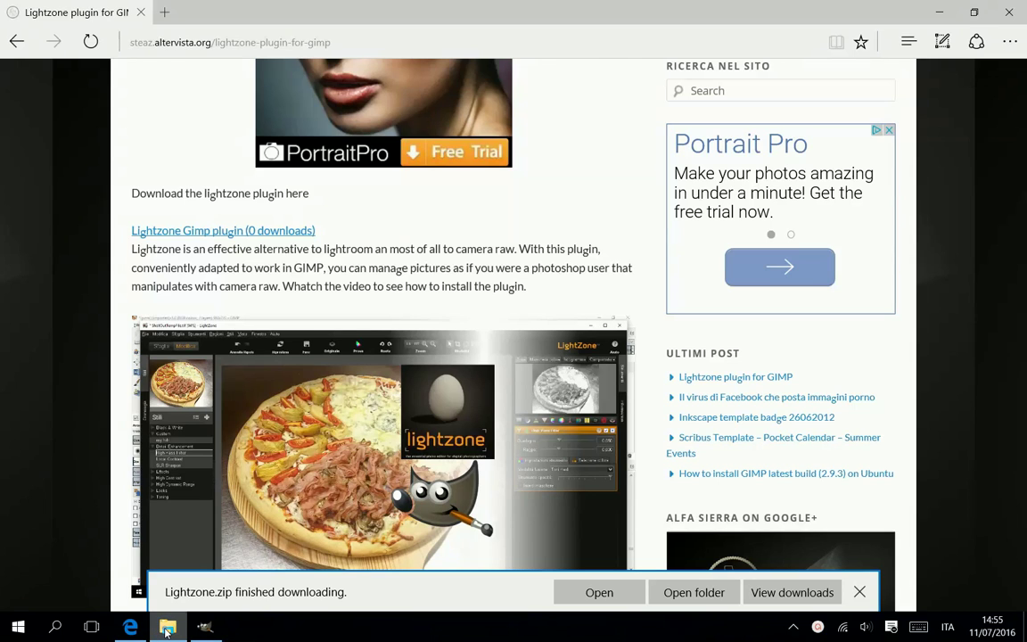
{"action": "left_click", "coordinate": [166, 630]}
Extract the downloaded Lightzone.zip in the Downloads folder.
{"action": "left_click", "coordinate": [71, 115]}
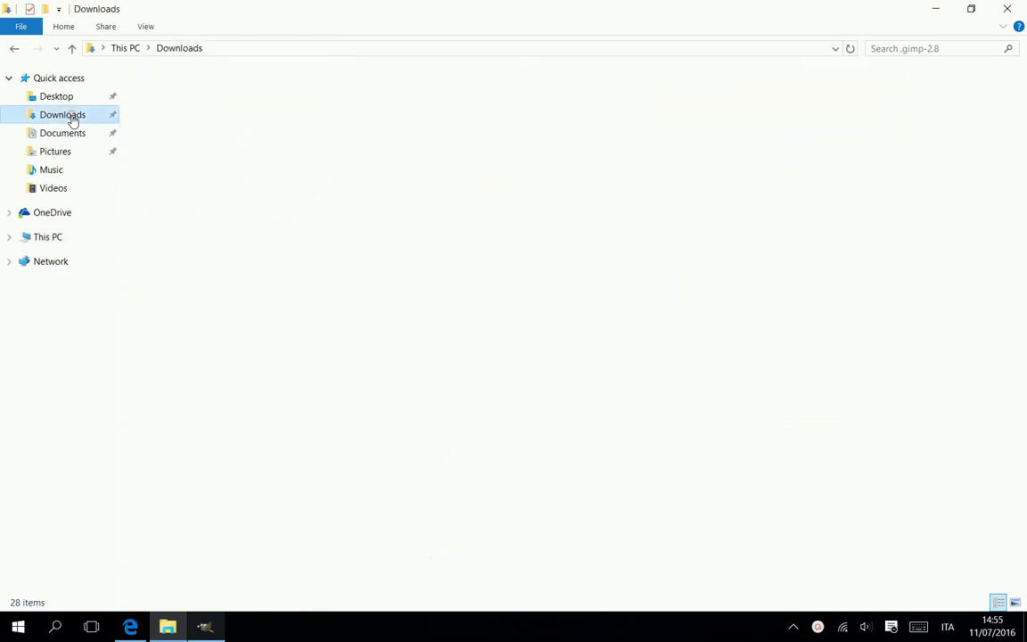
{"action": "left_click", "coordinate": [183, 129]}
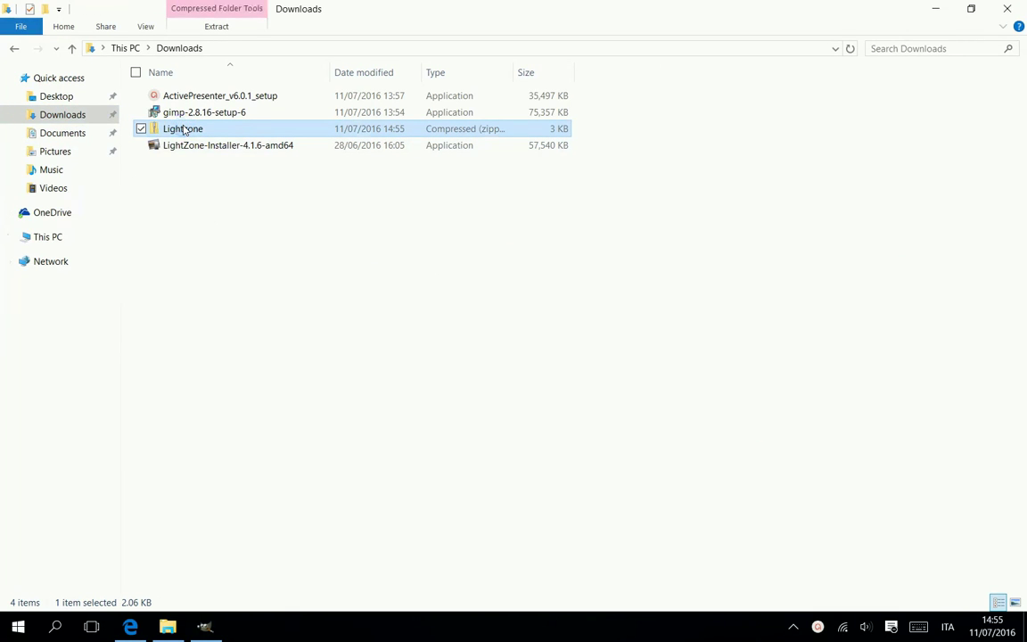
{"action": "right_click", "coordinate": [183, 130]}
{"action": "left_click", "coordinate": [160, 178]}
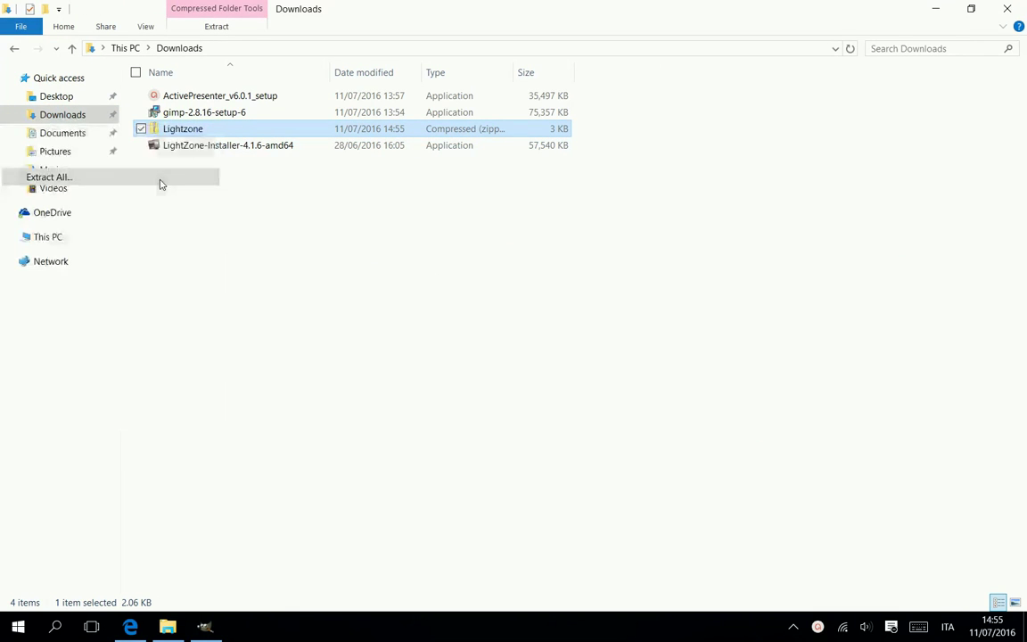
{"action": "left_click", "coordinate": [630, 470]}
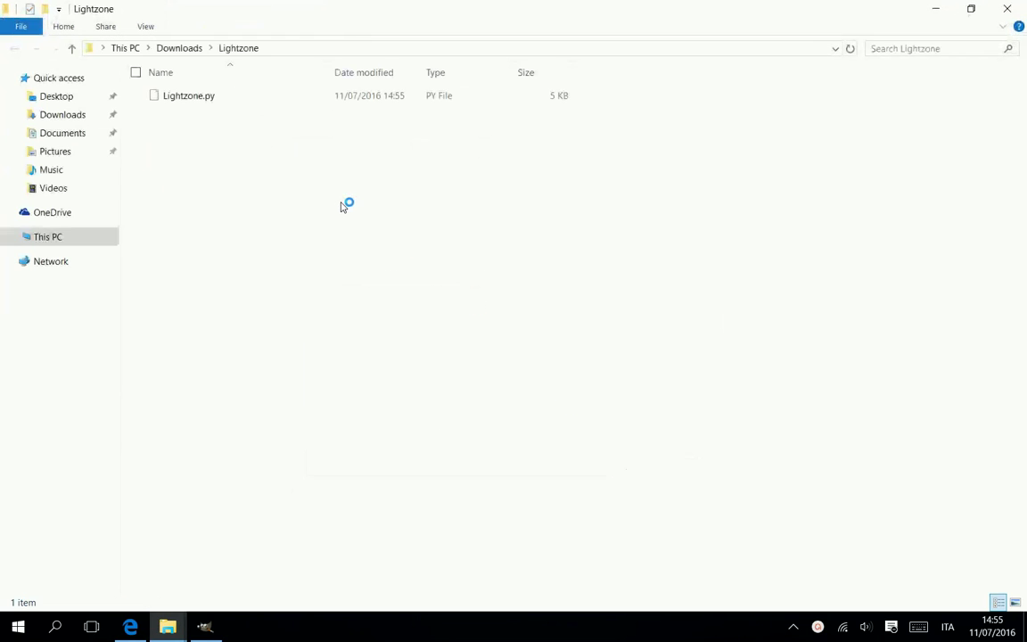
Copy the extracted Lightzone.py script.
{"action": "left_click", "coordinate": [185, 99]}
{"action": "right_click", "coordinate": [185, 99]}
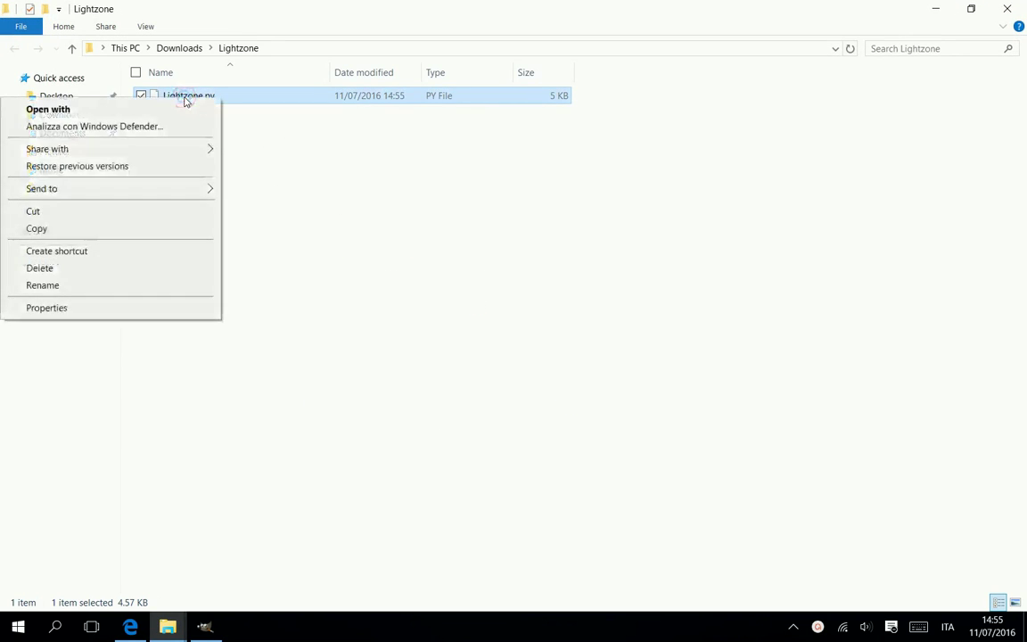
{"action": "left_click", "coordinate": [123, 227]}
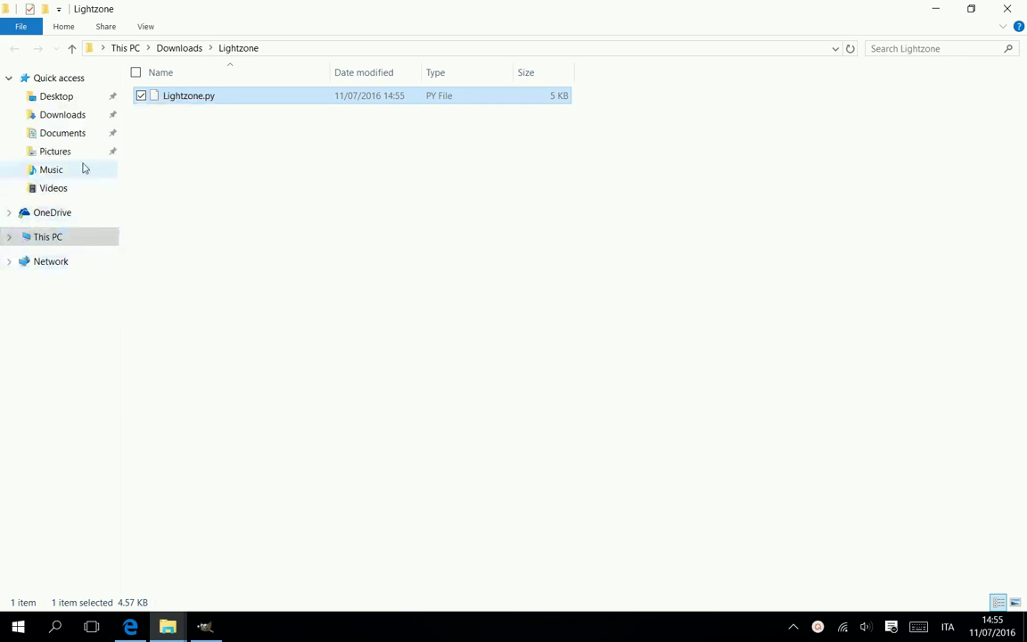
Paste Lightzone.py into the user's C:\Users\...\.gimp-2.8\plug-ins folder.
{"action": "left_click", "coordinate": [59, 237]}
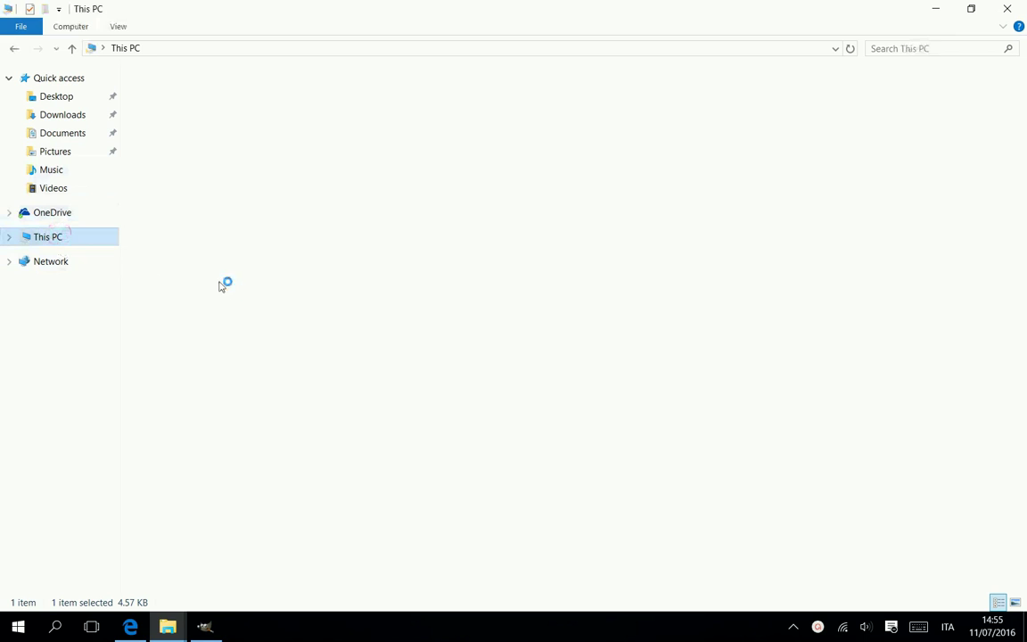
{"action": "left_click", "coordinate": [9, 237]}
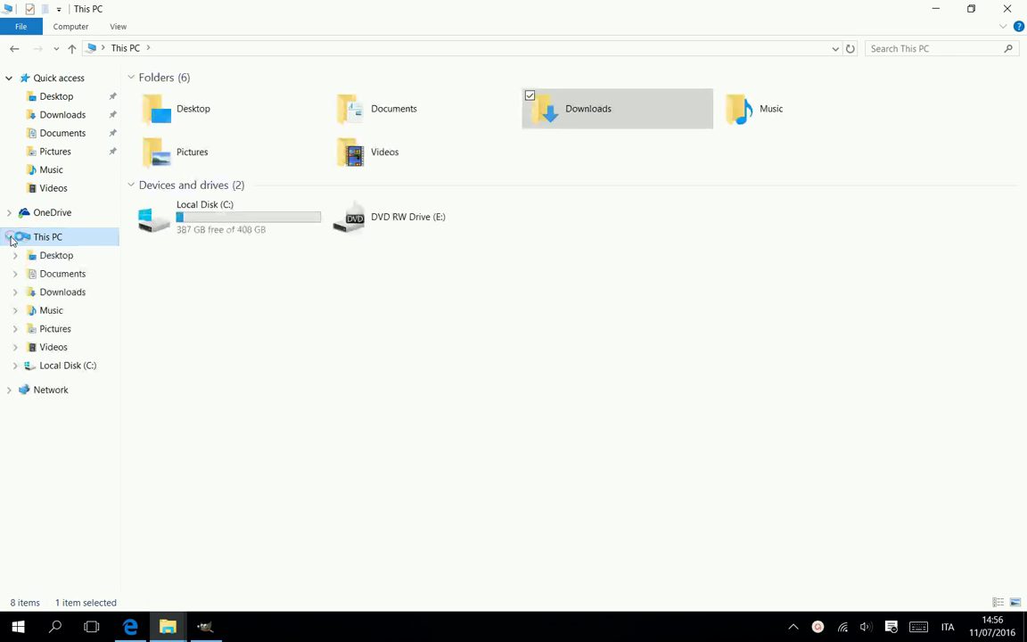
{"action": "double_click", "coordinate": [203, 222]}
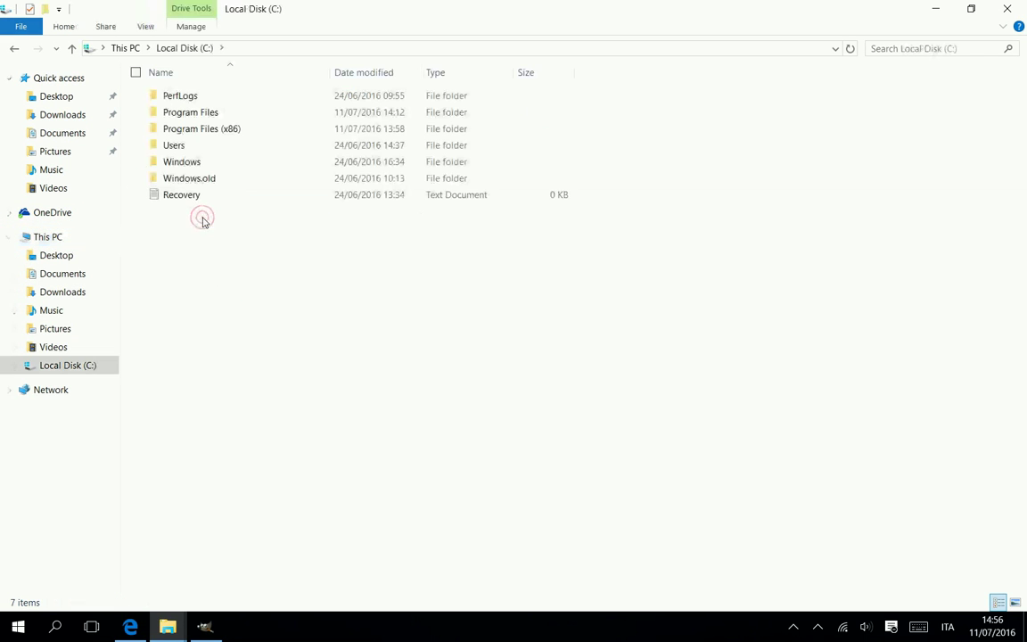
{"action": "double_click", "coordinate": [187, 145]}
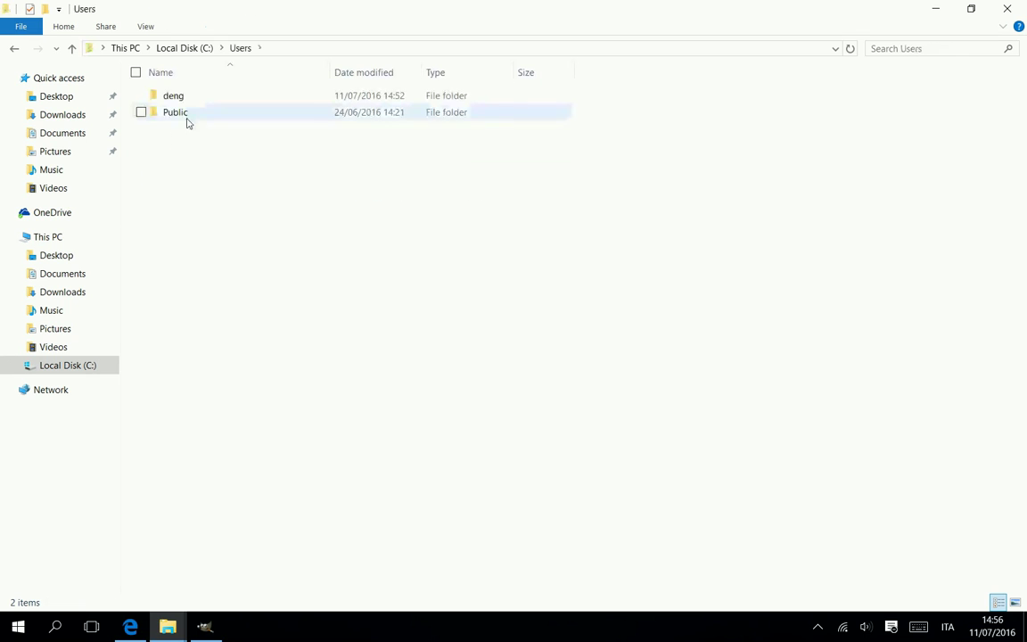
{"action": "double_click", "coordinate": [180, 103]}
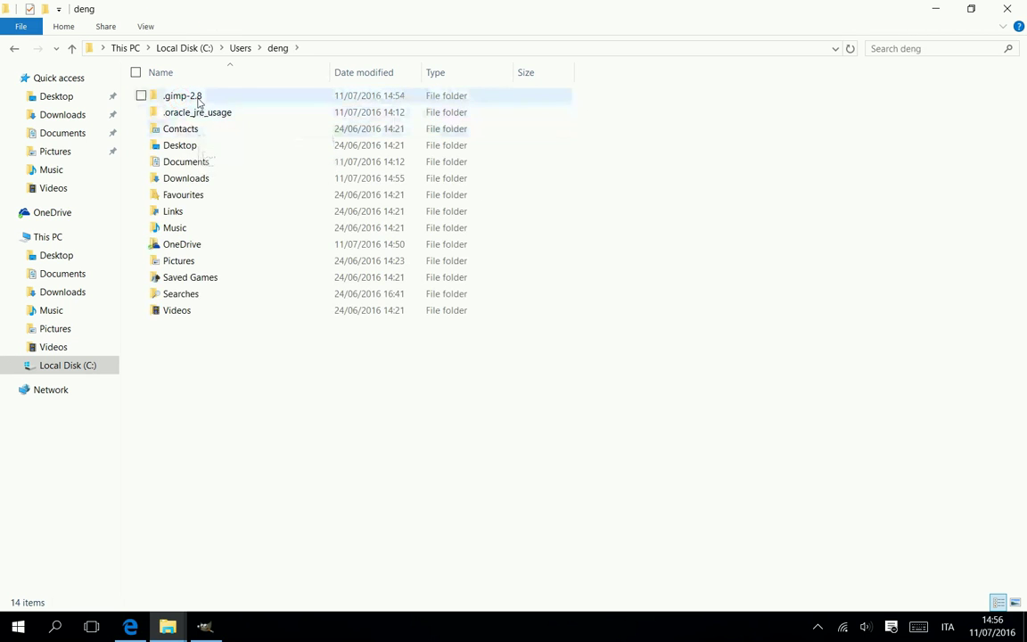
{"action": "double_click", "coordinate": [197, 99]}
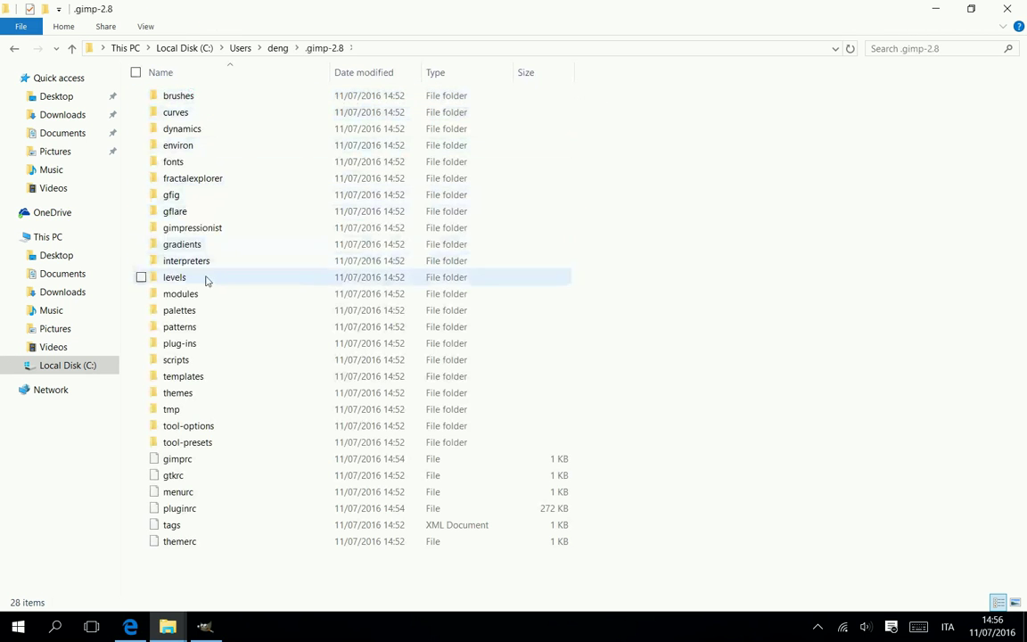
{"action": "left_click", "coordinate": [204, 345]}
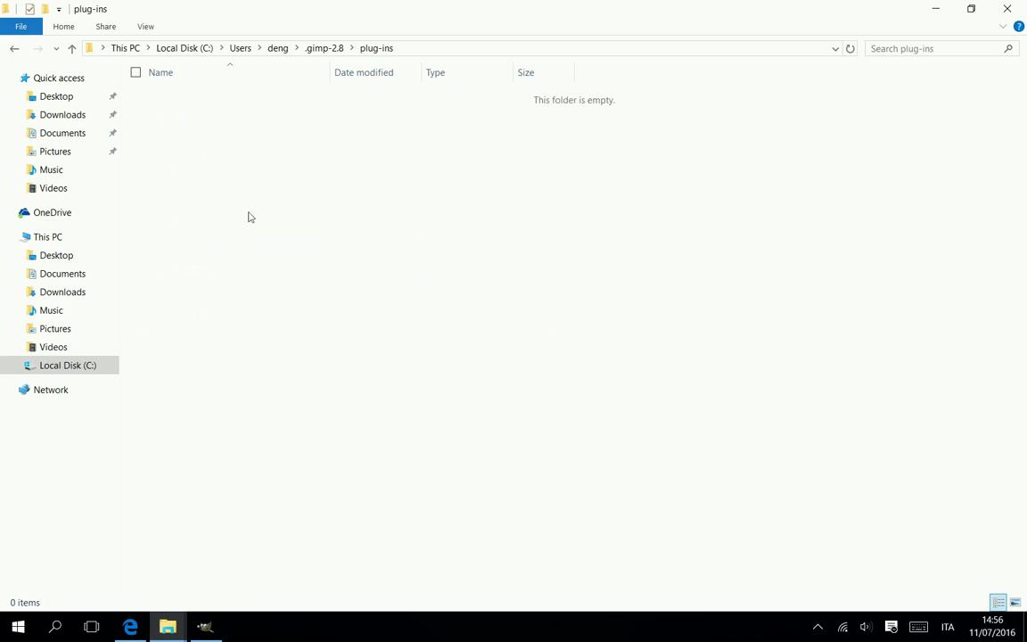
{"action": "right_click", "coordinate": [249, 206]}
{"action": "left_click", "coordinate": [168, 315]}
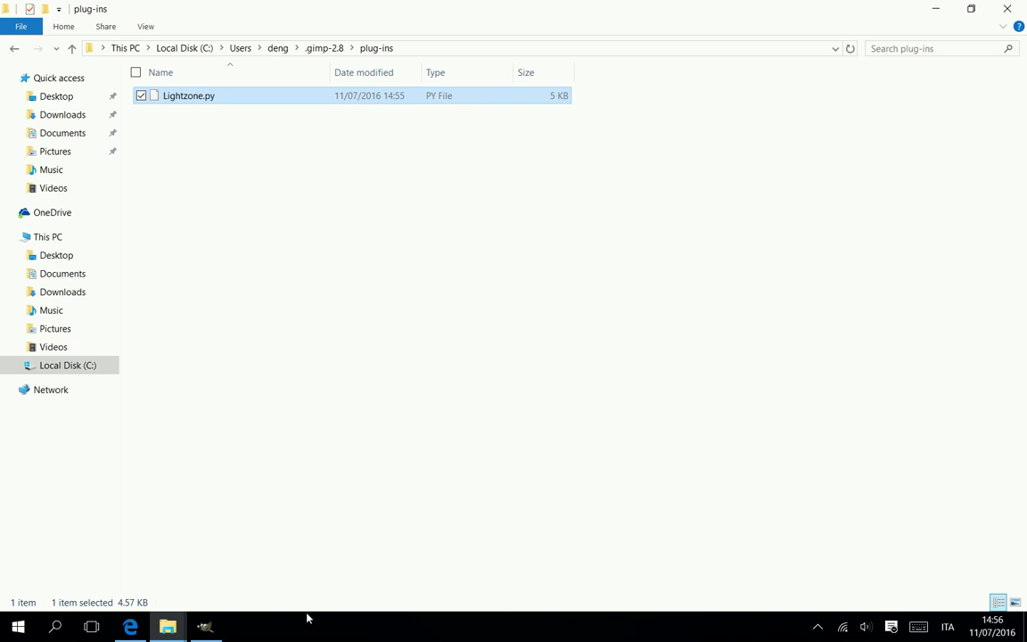
Switch to GIMP and glance through the Filters menu without choosing anything.
{"action": "left_click", "coordinate": [211, 626]}
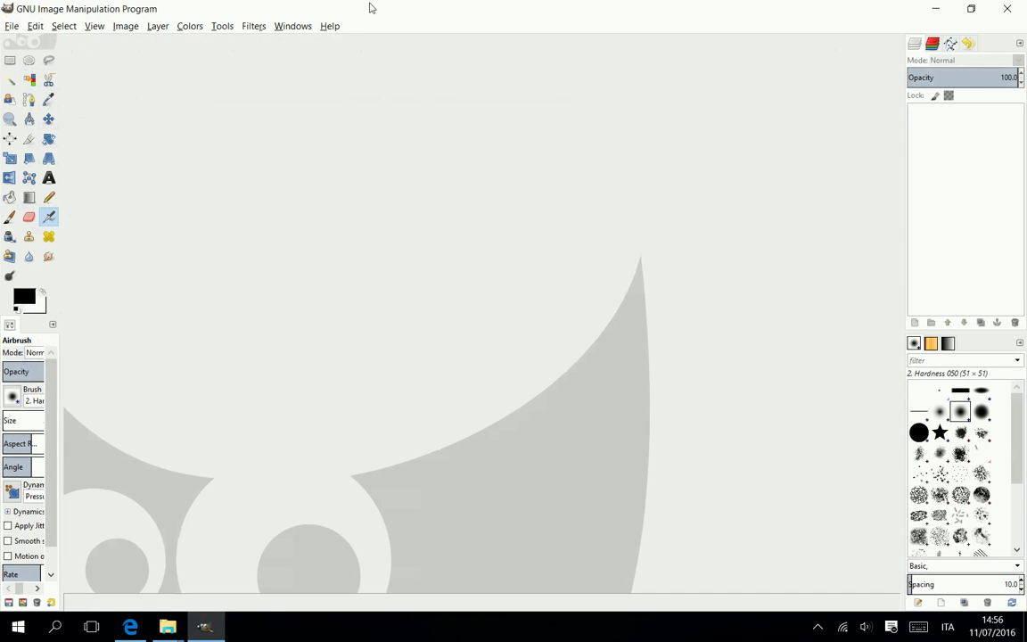
{"action": "left_click", "coordinate": [221, 26]}
{"action": "mouse_move", "coordinate": [252, 27]}
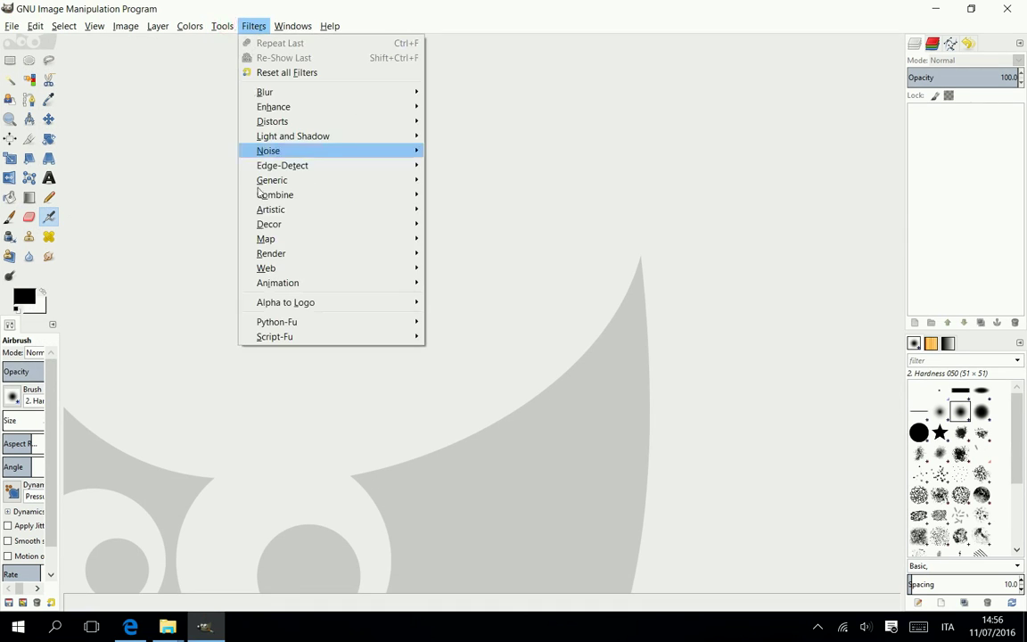
{"action": "left_click", "coordinate": [607, 64]}
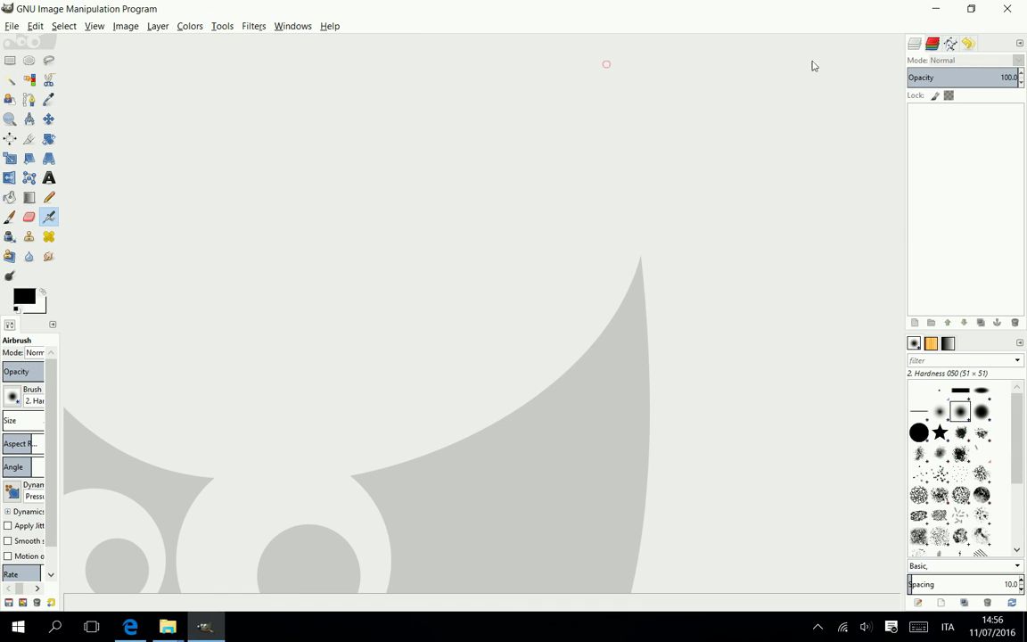
Minimize GIMP and relaunch GIMP 2 from the Start menu to load the plug-in.
{"action": "left_click", "coordinate": [936, 8]}
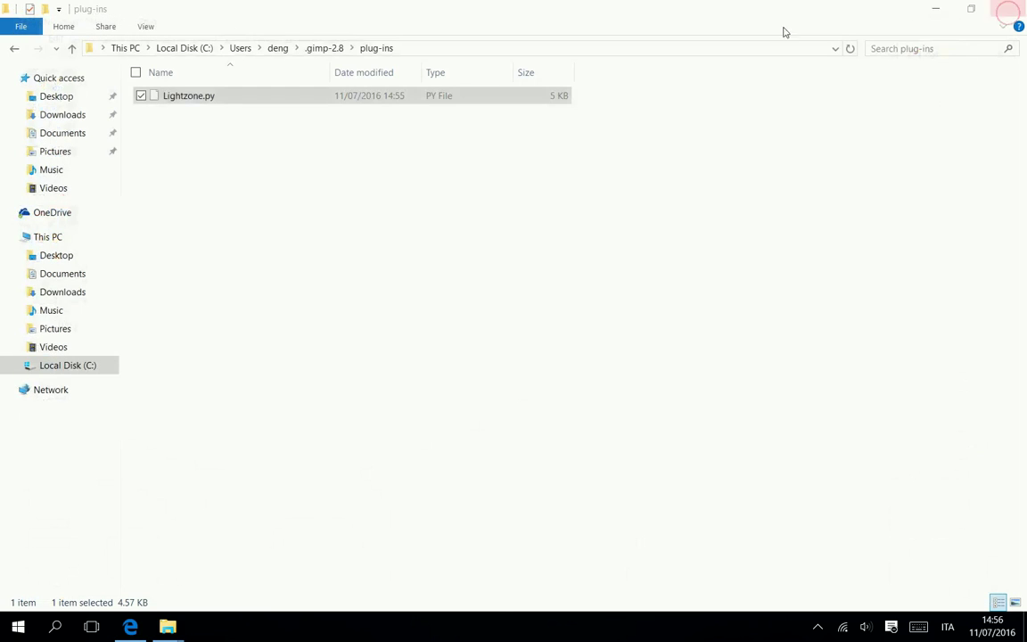
{"action": "left_click", "coordinate": [17, 627]}
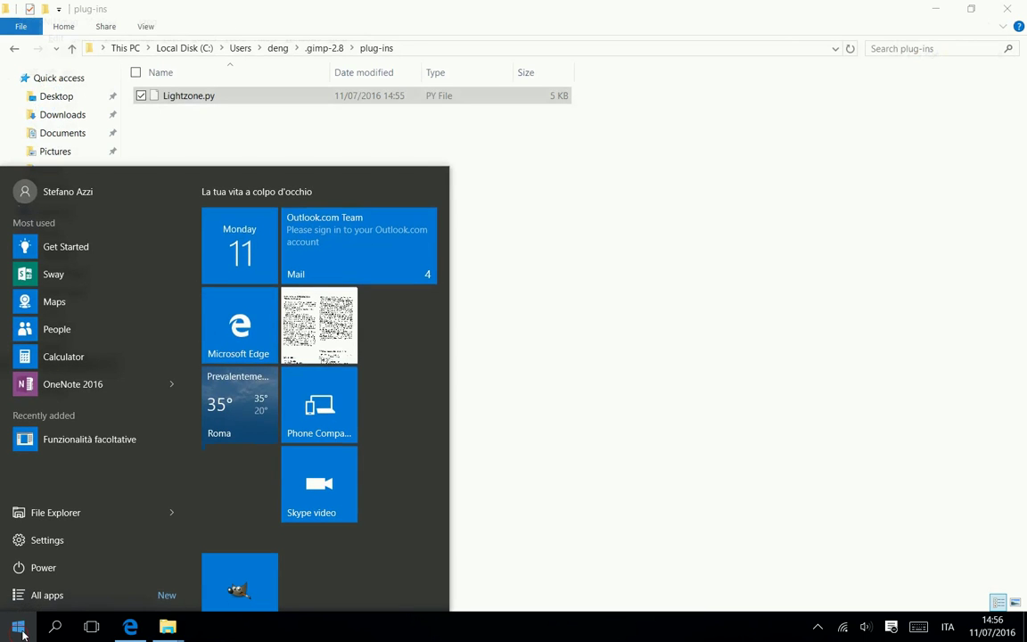
{"action": "scroll", "coordinate": [263, 564], "scroll_direction": "down", "scroll_amount": 1}
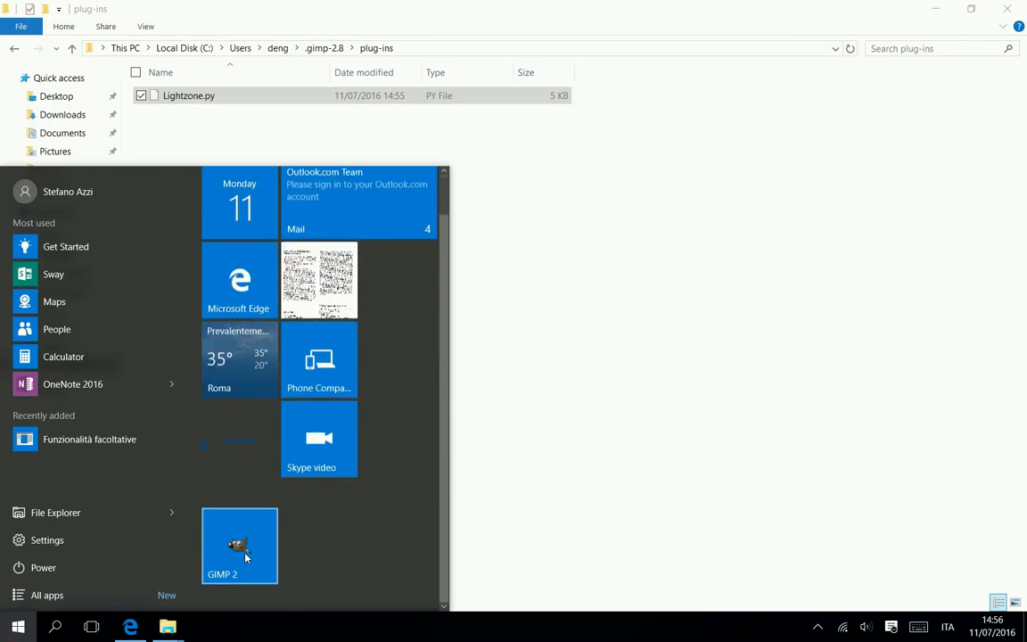
{"action": "left_click", "coordinate": [489, 525]}
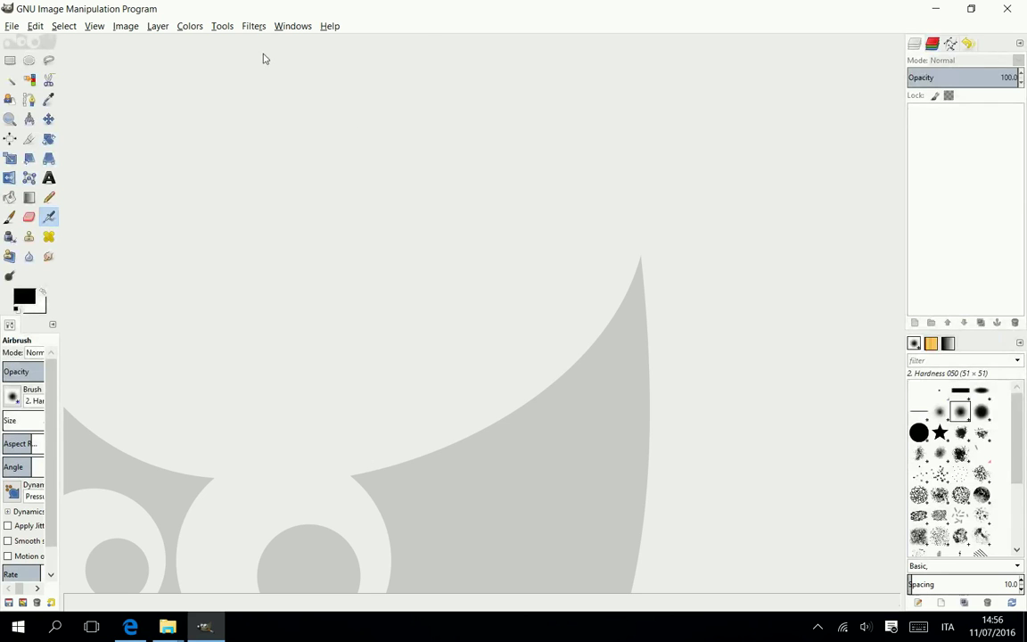
Confirm Lightzone is listed under Filters > Photography, then return to the plugin page in Edge.
{"action": "left_click", "coordinate": [256, 29]}
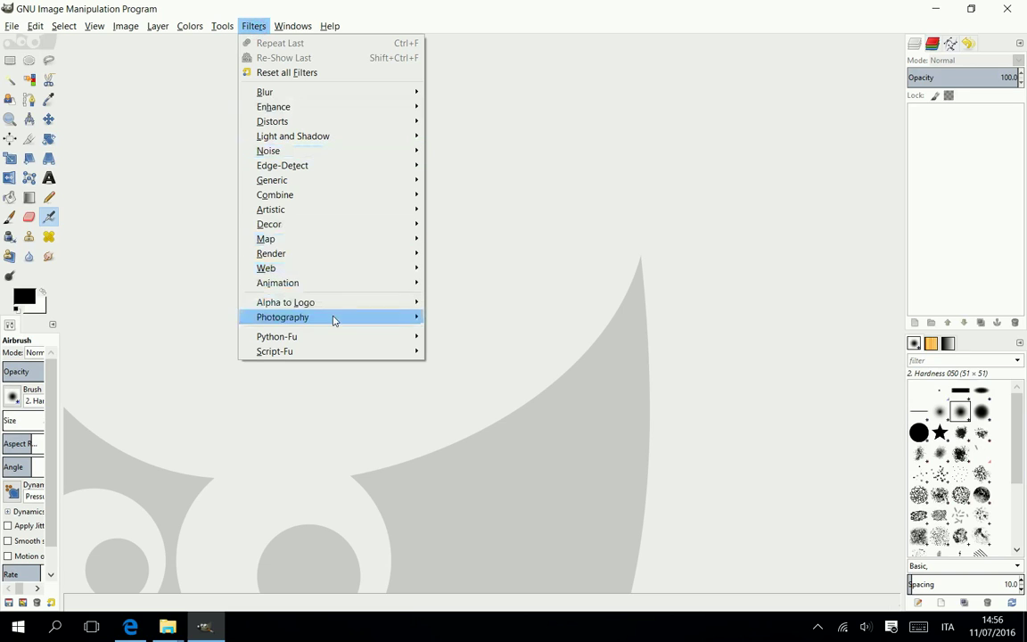
{"action": "mouse_move", "coordinate": [333, 321]}
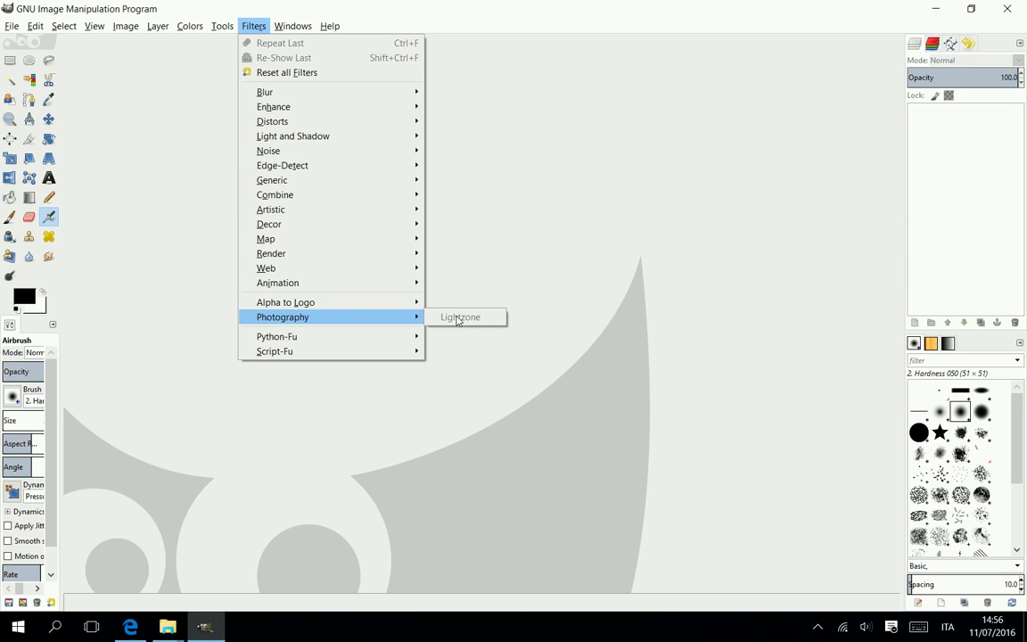
{"action": "left_click", "coordinate": [569, 237]}
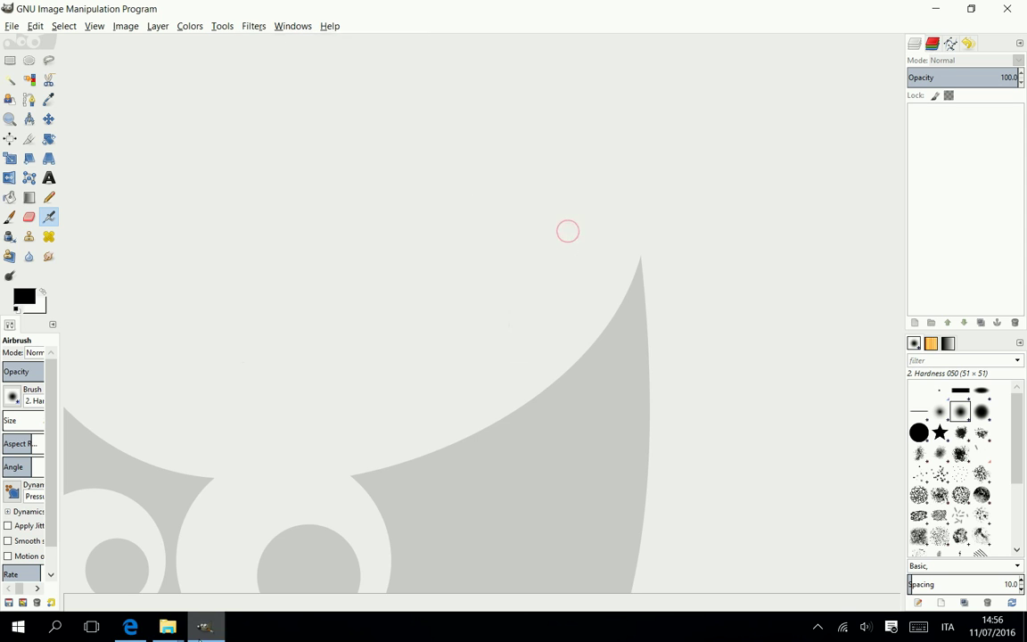
{"action": "left_click", "coordinate": [130, 627]}
Run a Bing search for landscape from the Edge address bar.
{"action": "left_click", "coordinate": [334, 41]}
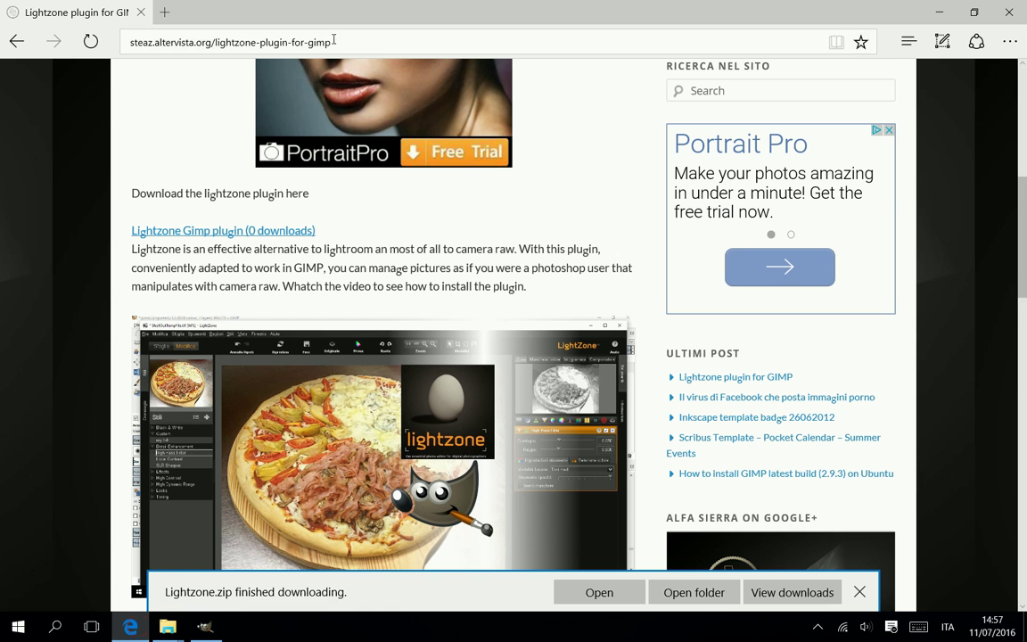
{"action": "type", "text": "land"}
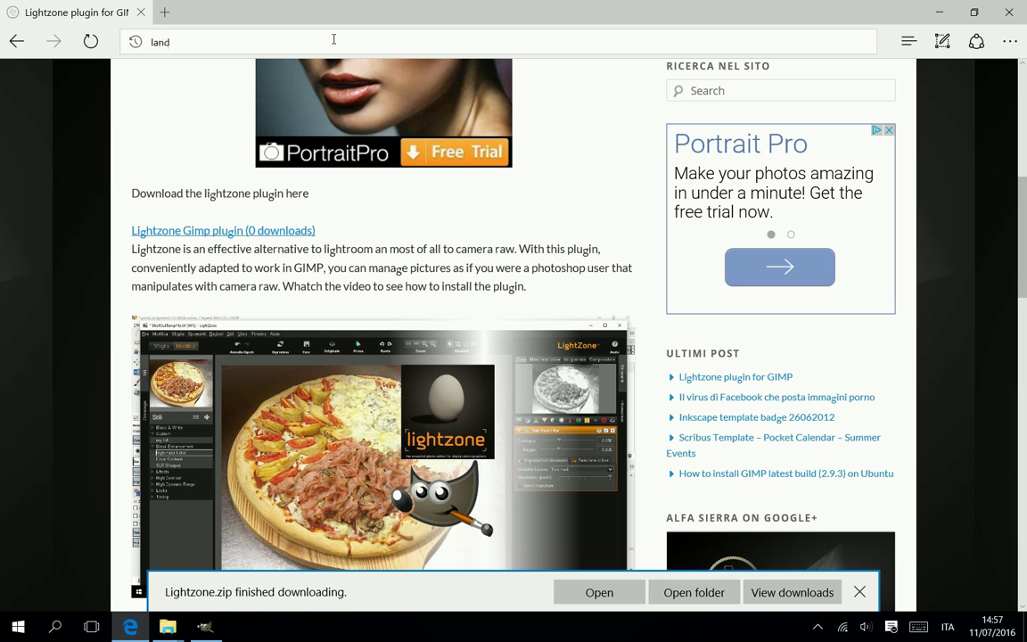
{"action": "type", "text": "scpe"}
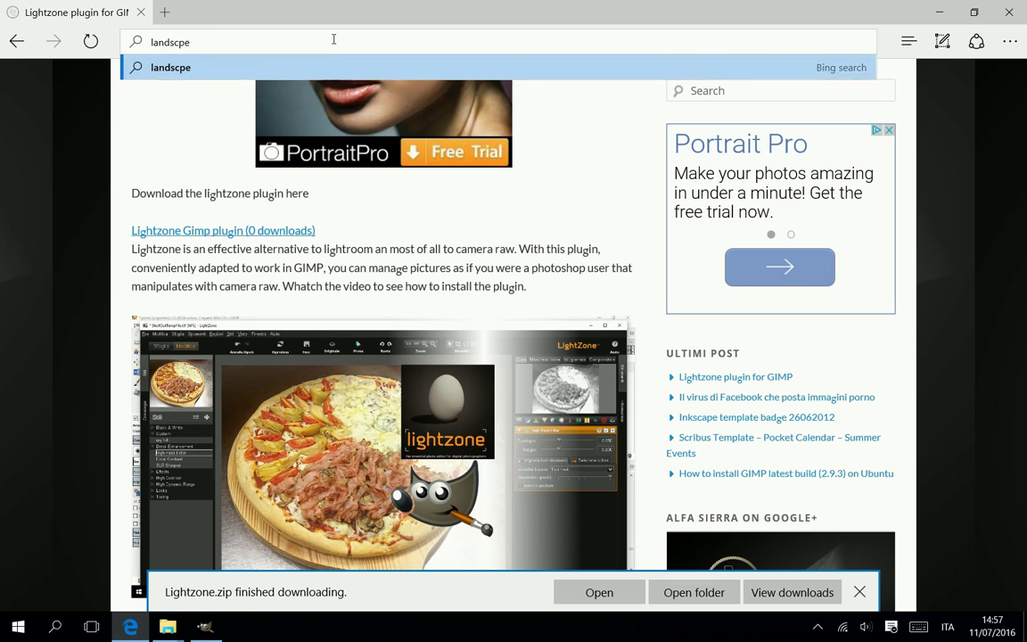
{"action": "type", "text": "cape"}
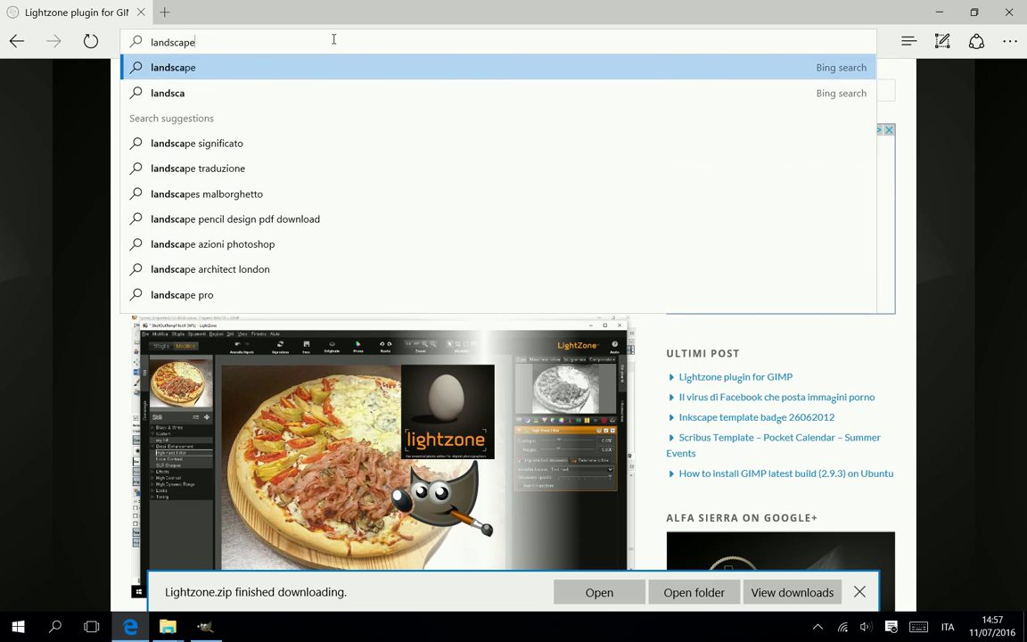
{"action": "key", "text": "Return"}
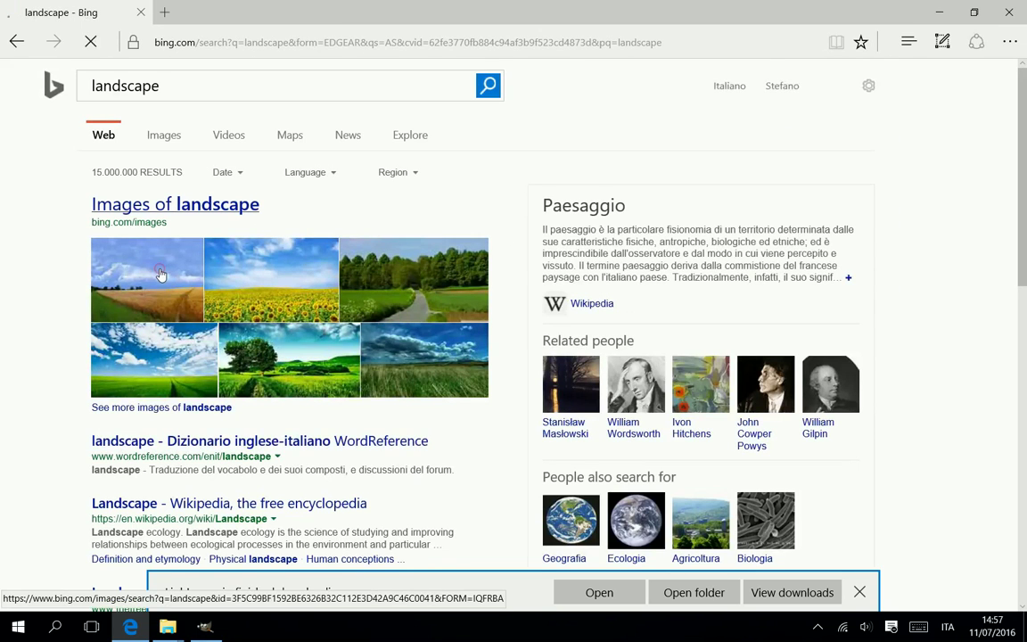
Open the landscape image results and view the 1920 x 1200 sunflower field photo.
{"action": "left_click_drag", "start_coordinate": [146, 246], "coordinate": [161, 276]}
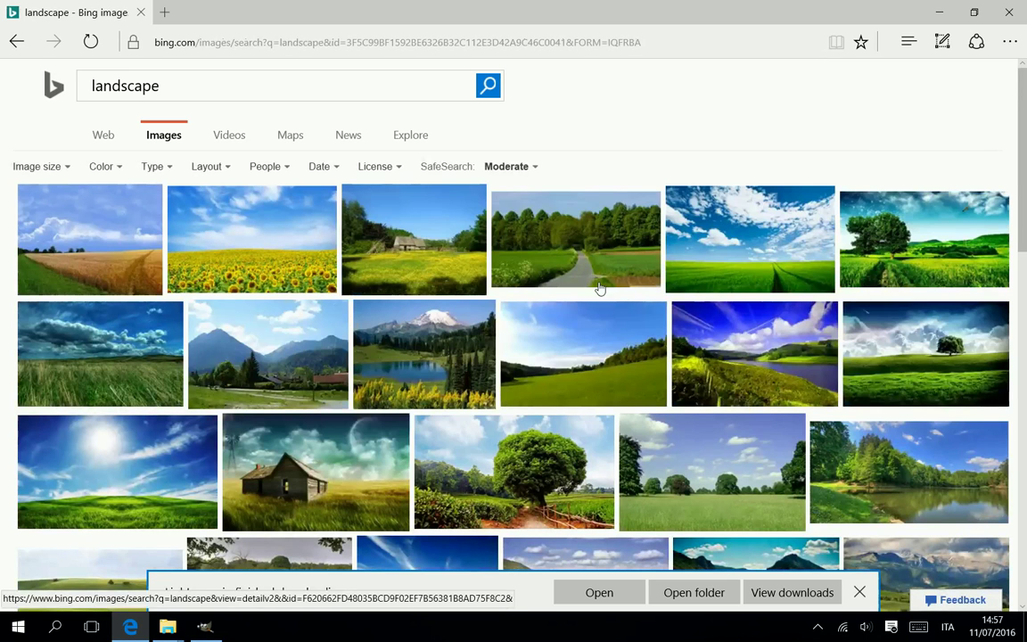
{"action": "left_click", "coordinate": [267, 245]}
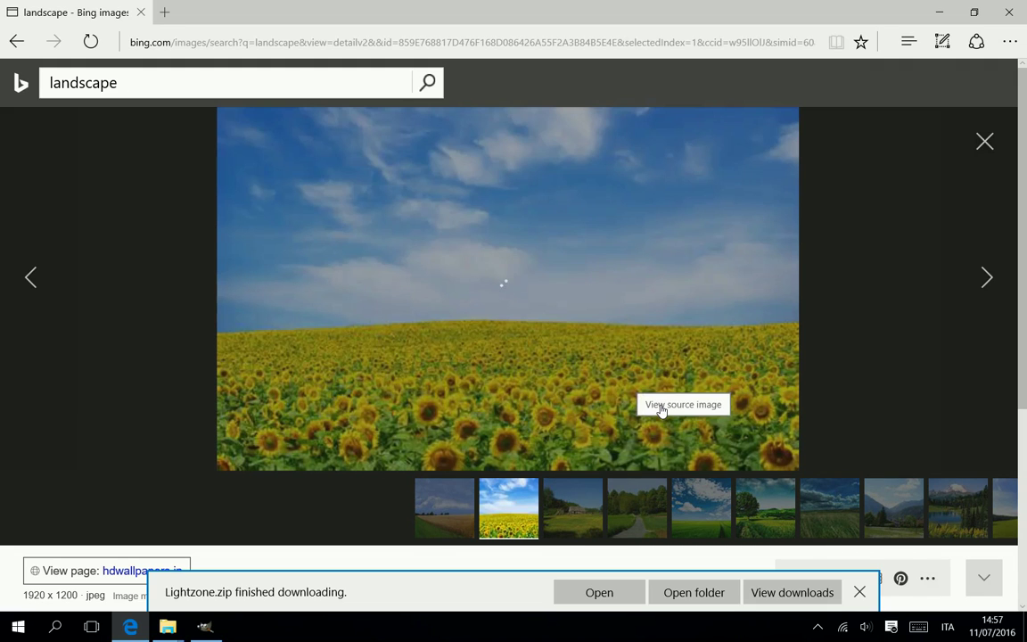
{"action": "left_click", "coordinate": [815, 629]}
{"action": "left_click", "coordinate": [848, 596]}
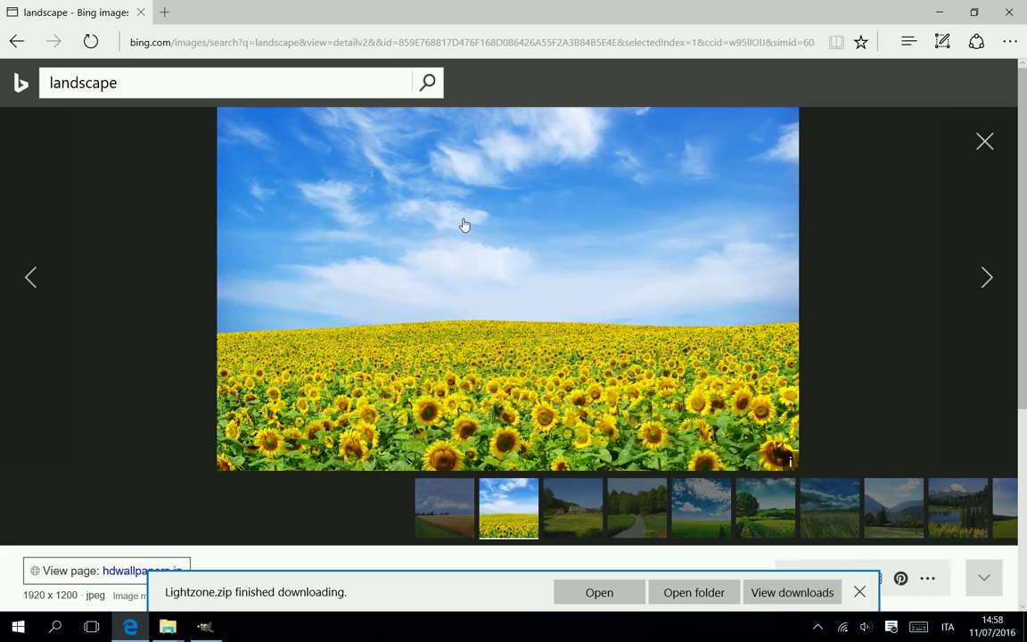
{"action": "right_click", "coordinate": [432, 200]}
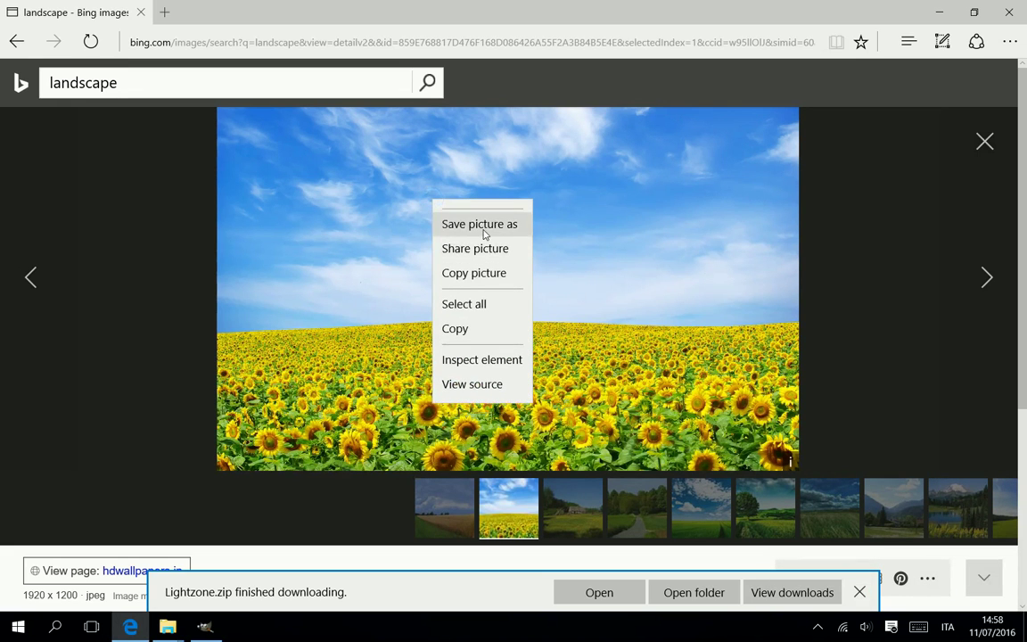
Save the sunflower picture to the Desktop as sunflower_landscape-wide.
{"action": "left_click", "coordinate": [484, 225]}
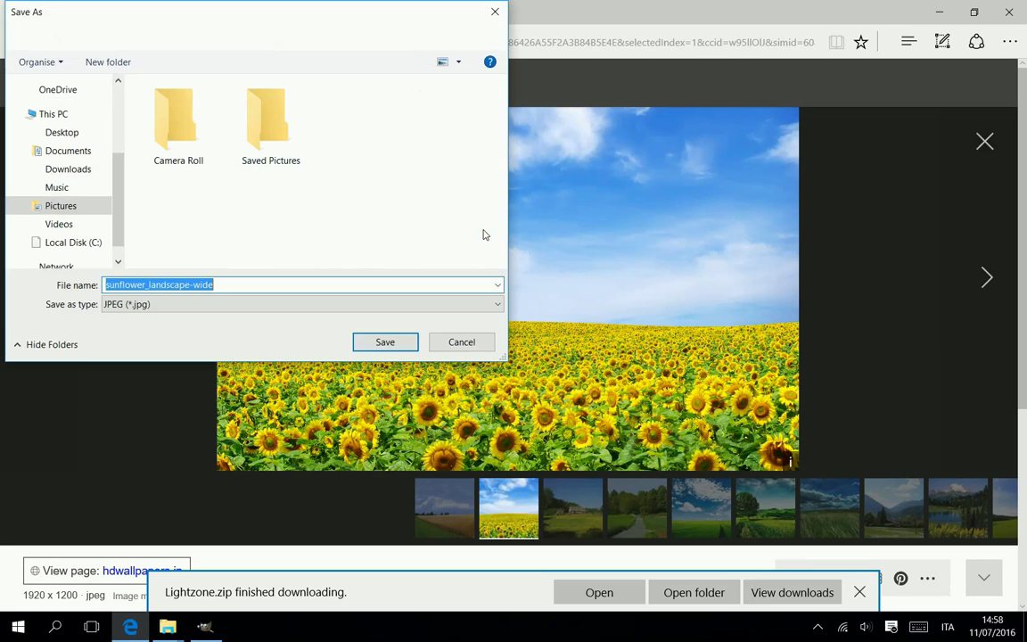
{"action": "left_click", "coordinate": [79, 137]}
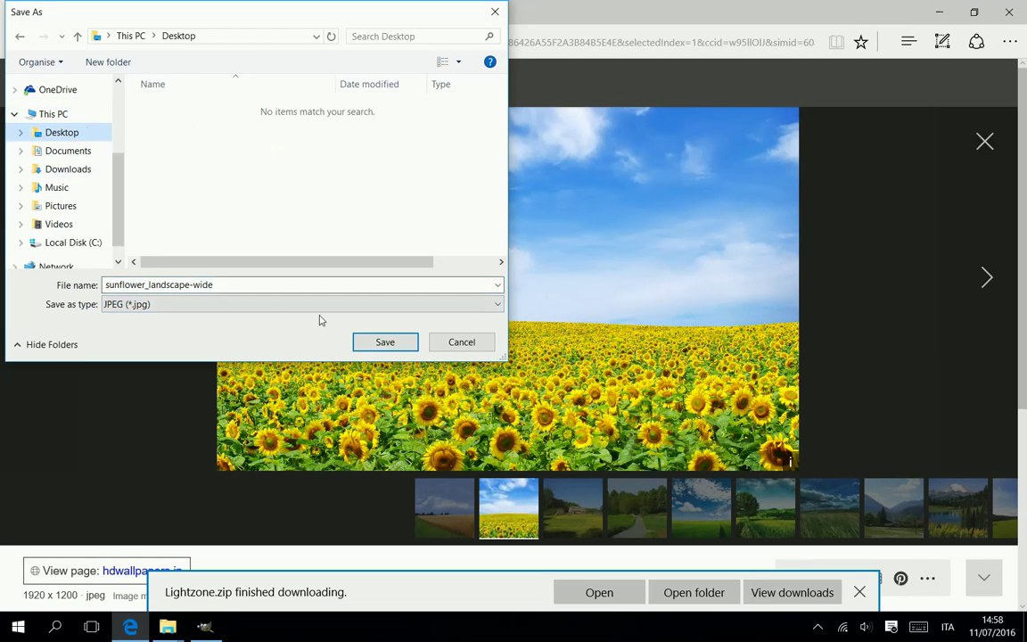
{"action": "left_click", "coordinate": [385, 343]}
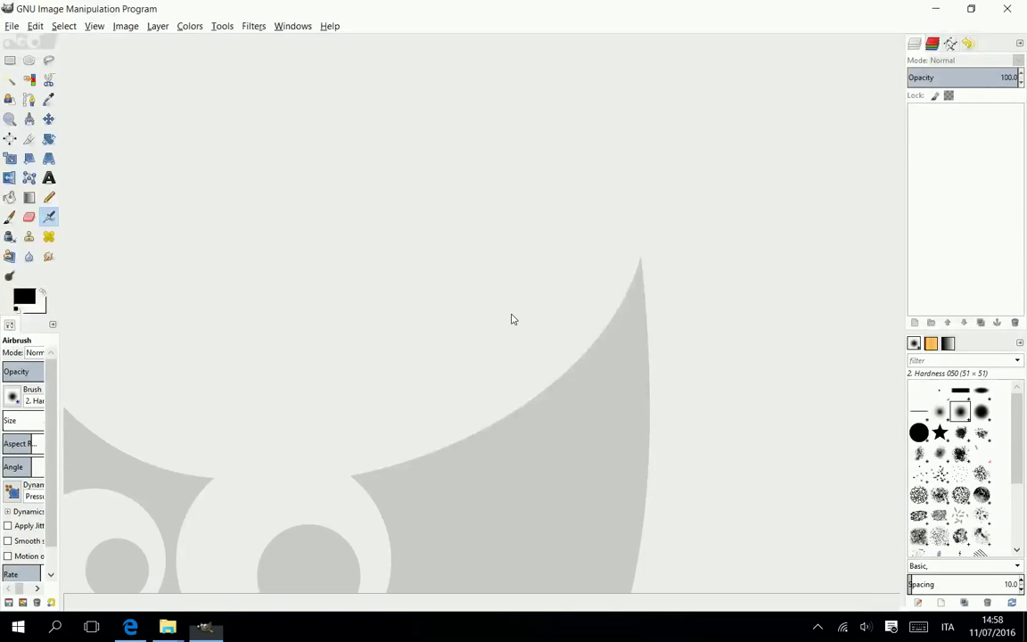
Open sunflower_landscape-wide.jpg from the Desktop in GIMP.
{"action": "left_click", "coordinate": [10, 27]}
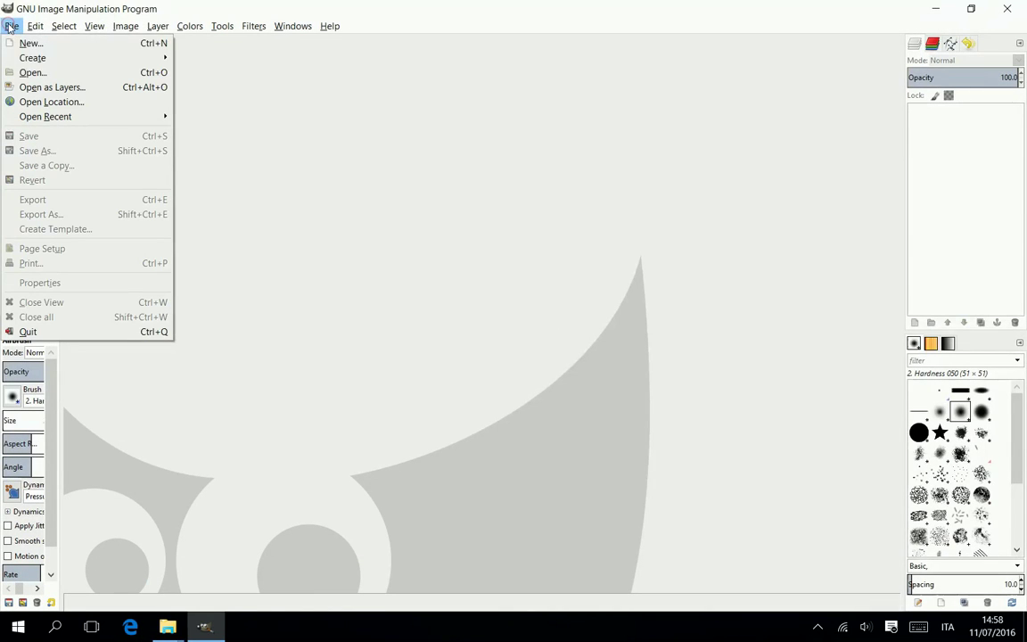
{"action": "left_click", "coordinate": [53, 73]}
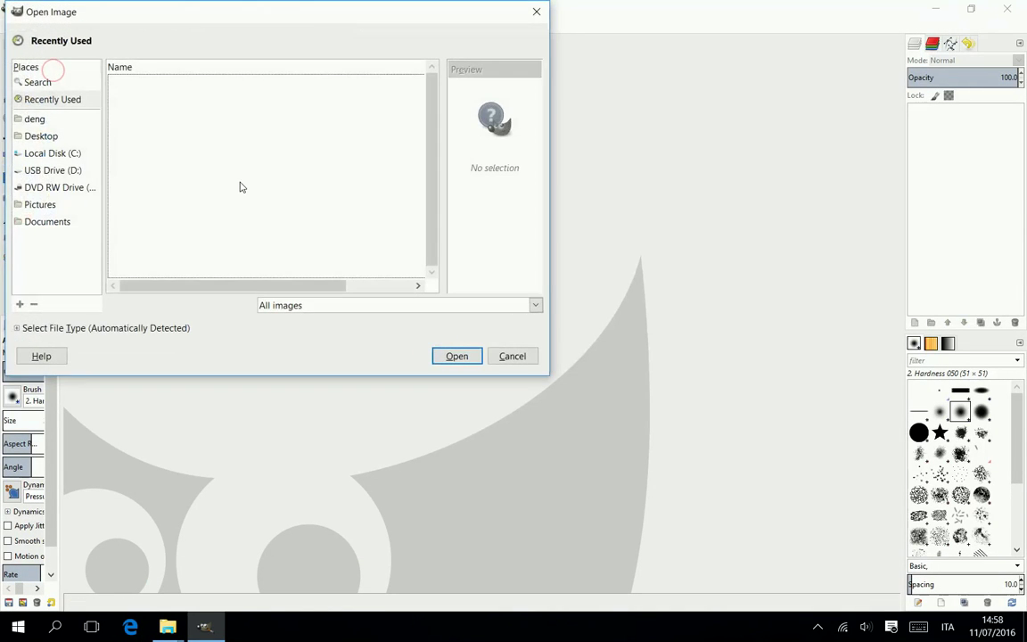
{"action": "left_click", "coordinate": [40, 136]}
{"action": "left_click", "coordinate": [159, 86]}
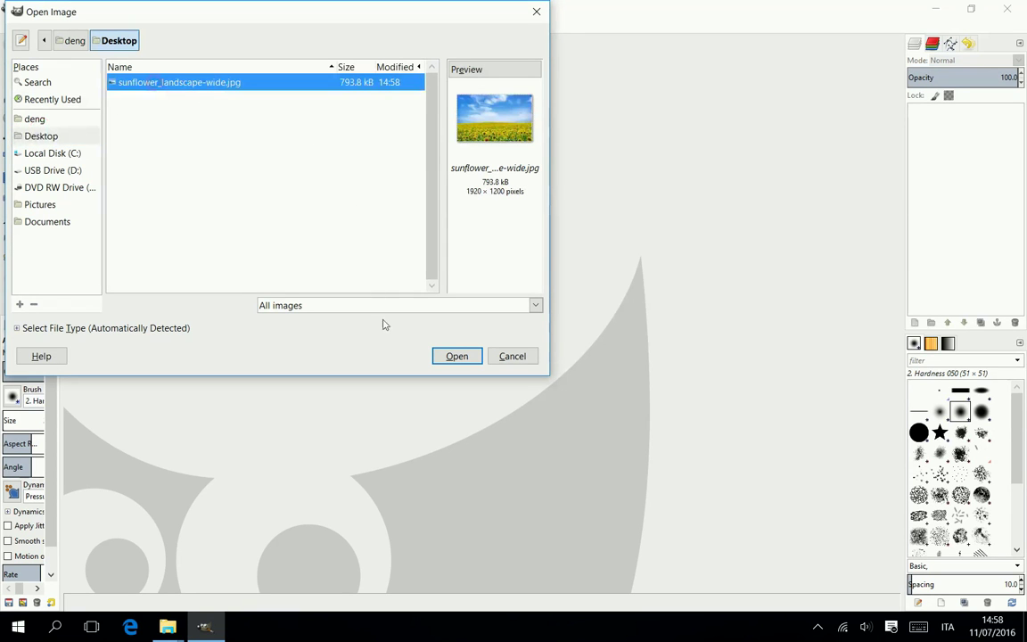
{"action": "left_click", "coordinate": [466, 357]}
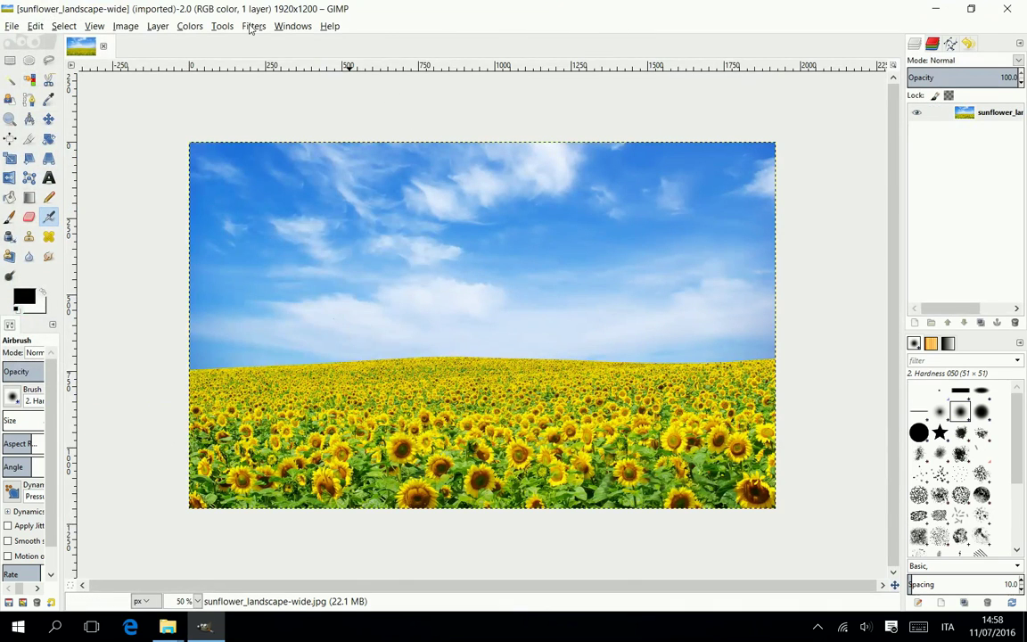
Run Filters > Photography > Lightzone on the sunflower photo.
{"action": "left_click", "coordinate": [253, 27]}
{"action": "mouse_move", "coordinate": [338, 326]}
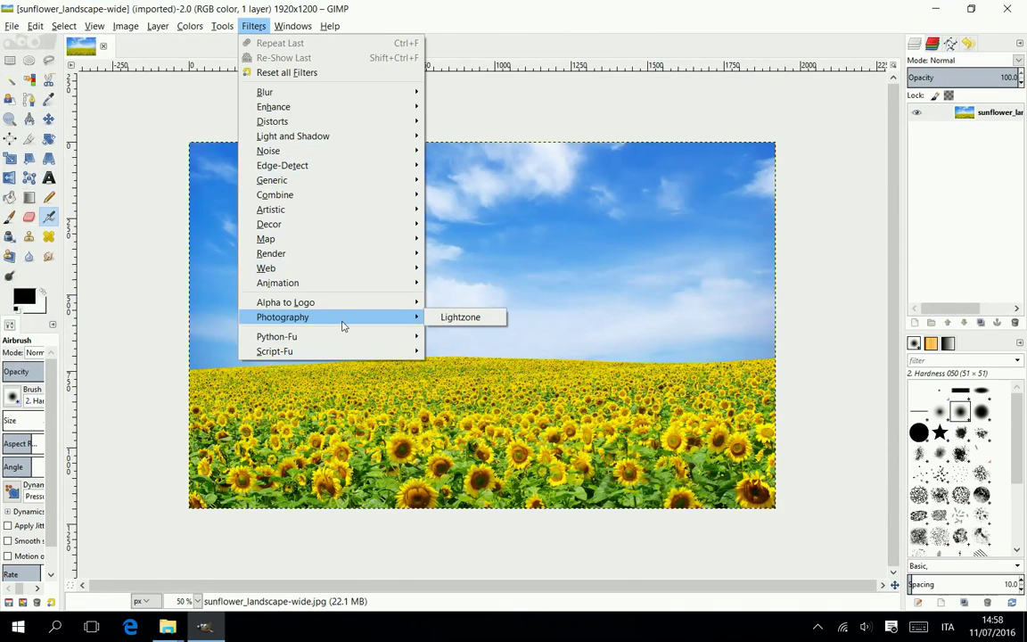
{"action": "left_click", "coordinate": [460, 317]}
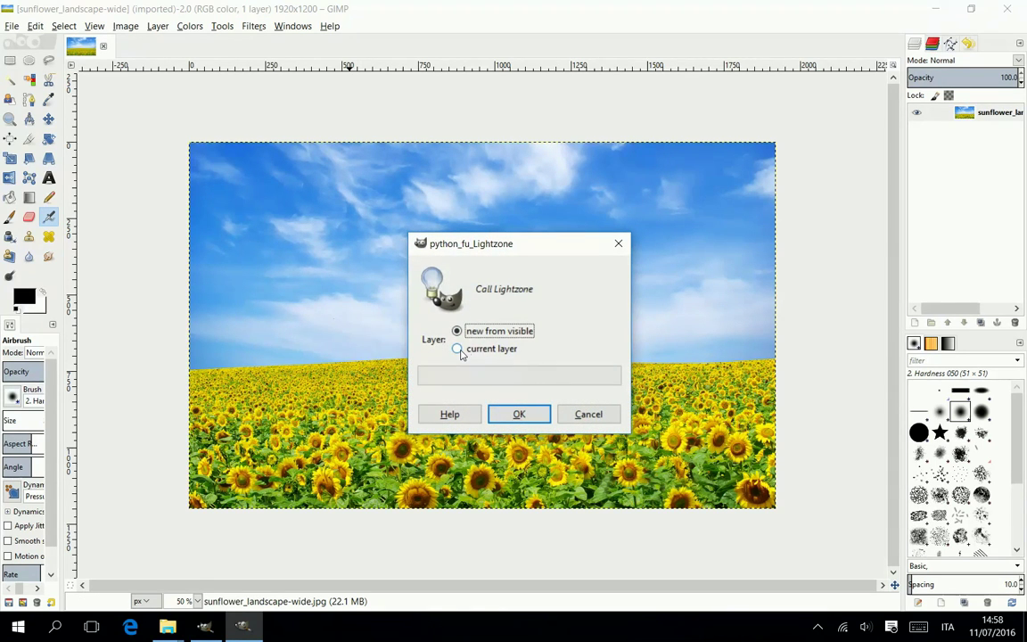
Send a new-from-visible copy of the sunflower photo to LightZone for editing.
{"action": "left_click", "coordinate": [521, 414]}
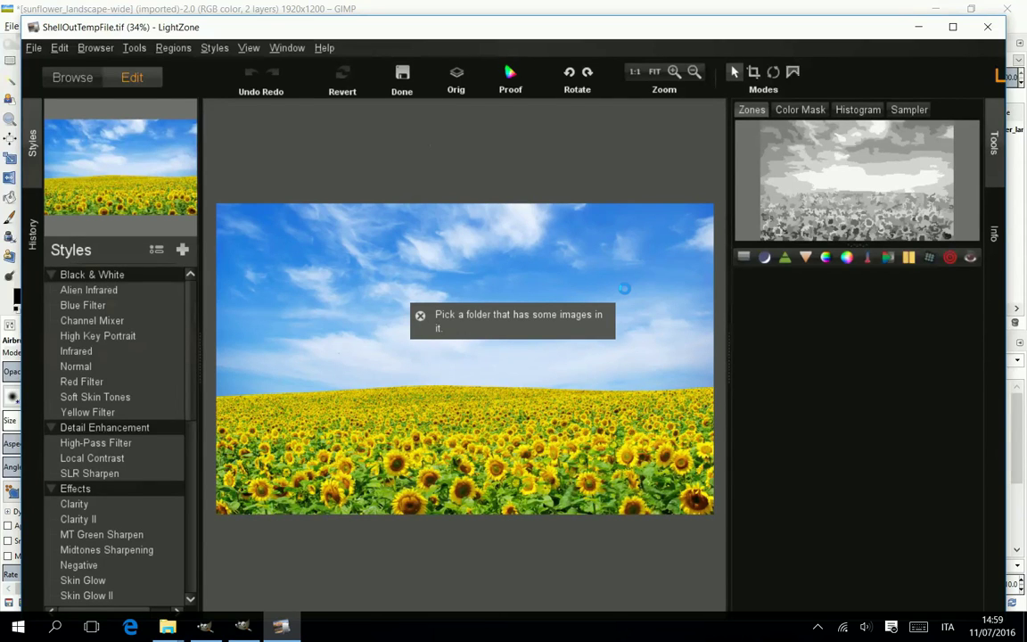
{"action": "left_click", "coordinate": [60, 50]}
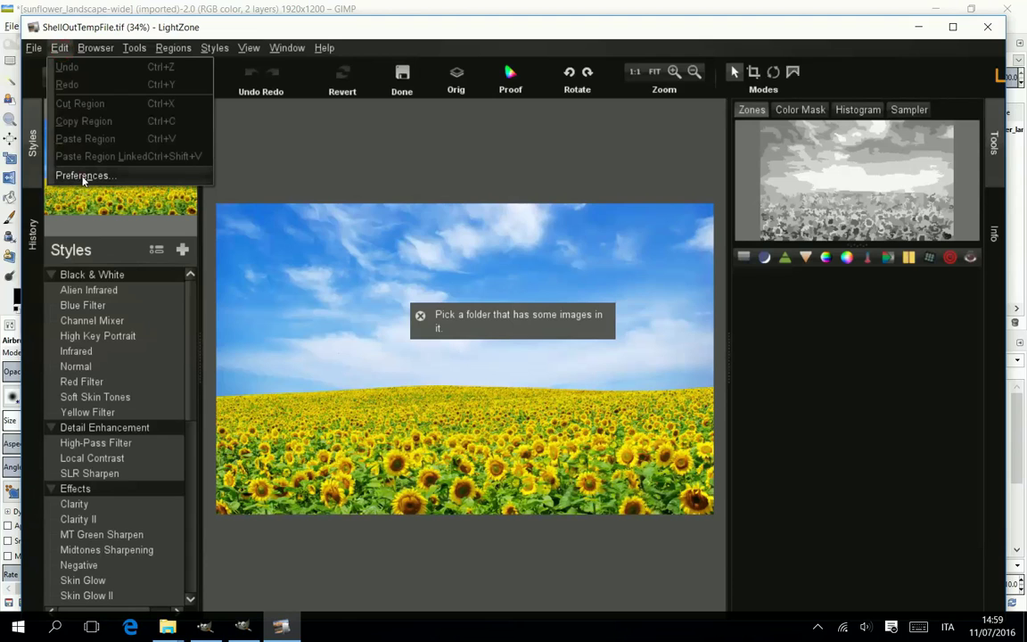
Set LightZone's save preferences to JPEG quality 100 with no resize limit, then dismiss the folder message.
{"action": "left_click", "coordinate": [79, 175]}
{"action": "left_click", "coordinate": [393, 169]}
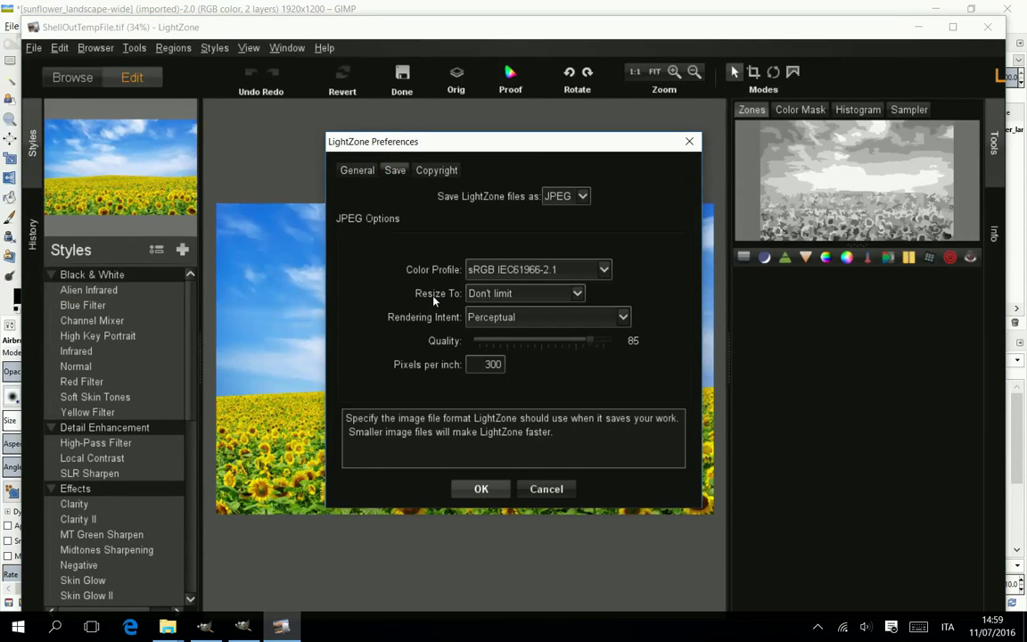
{"action": "left_click", "coordinate": [490, 295]}
{"action": "left_click", "coordinate": [491, 294]}
{"action": "left_click_drag", "start_coordinate": [584, 349], "coordinate": [626, 339]}
{"action": "left_click", "coordinate": [490, 494]}
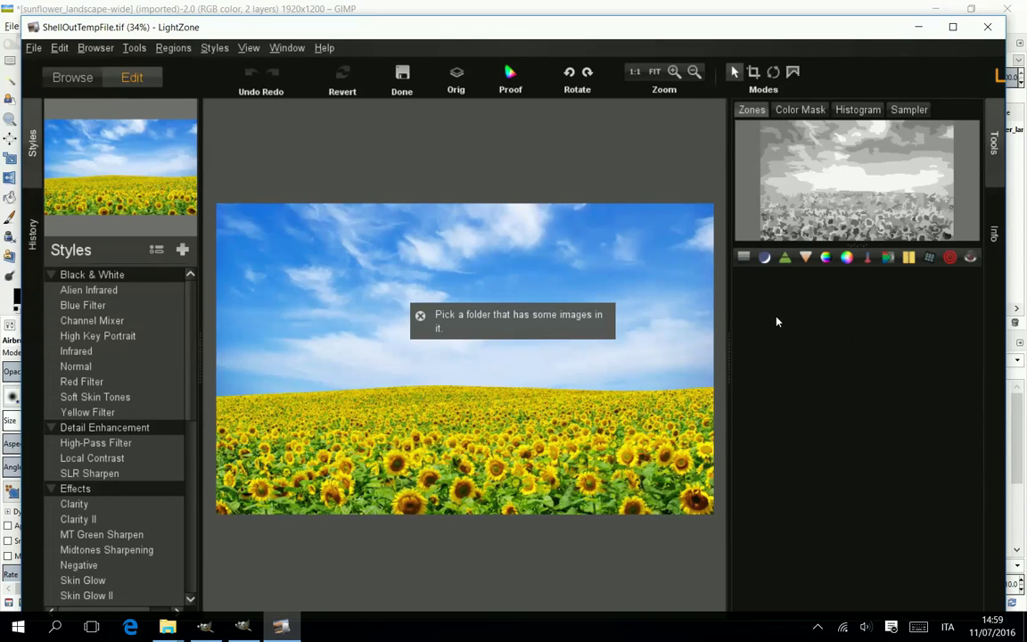
{"action": "left_click", "coordinate": [420, 316]}
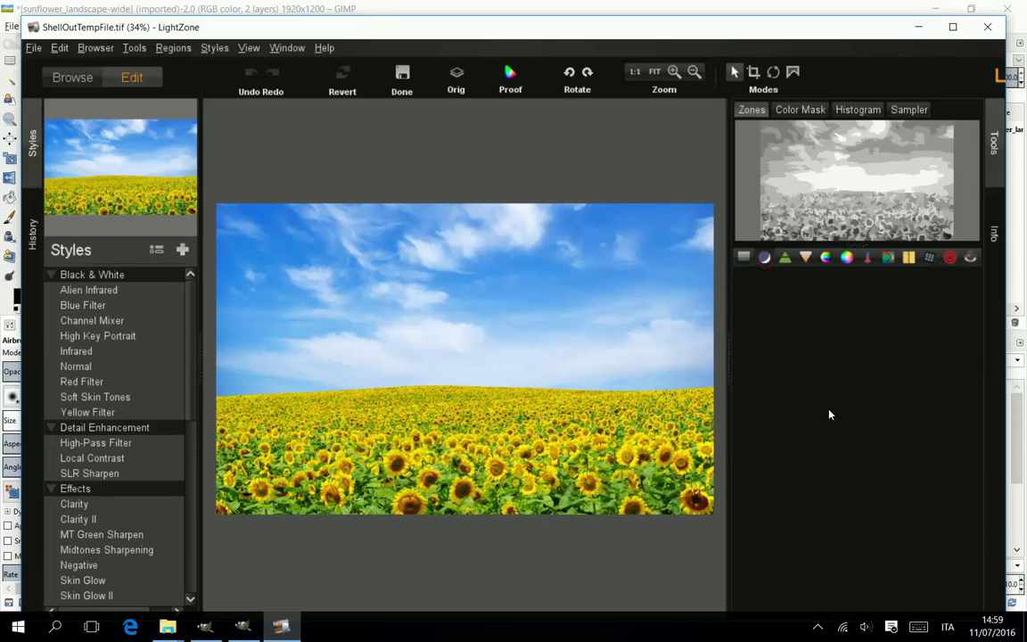
Add a Relight tool with Shadows raised to 10.00 and boosted Detail.
{"action": "left_click", "coordinate": [764, 256]}
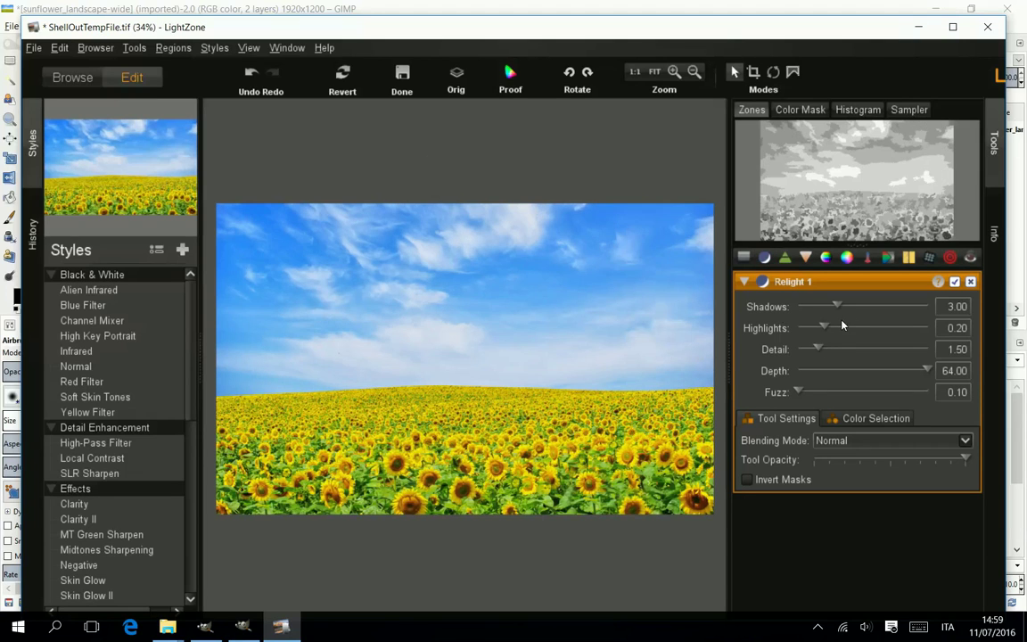
{"action": "left_click_drag", "start_coordinate": [838, 306], "coordinate": [927, 308]}
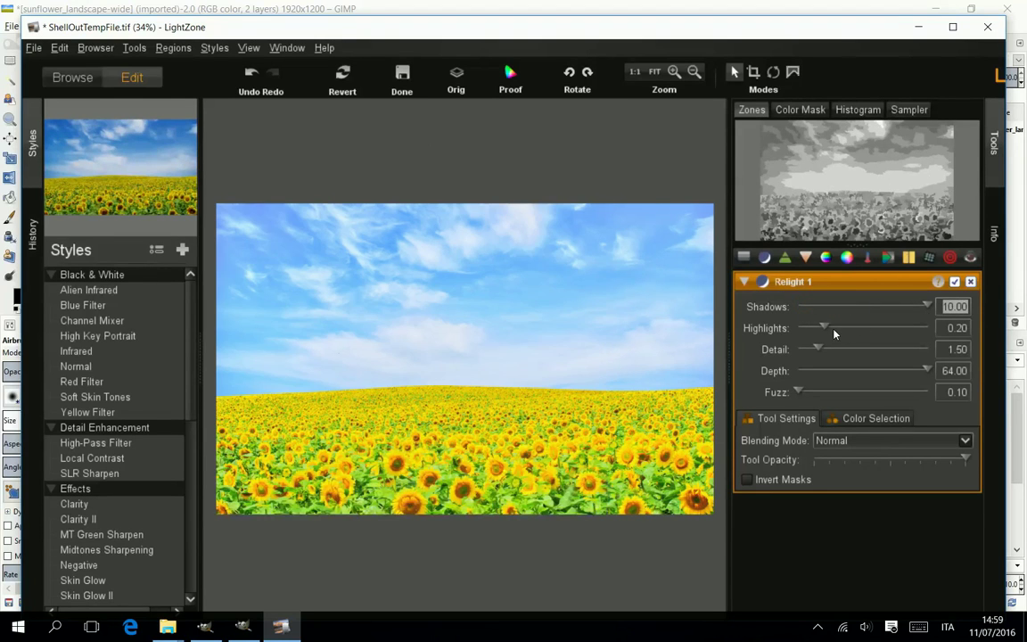
{"action": "left_click_drag", "start_coordinate": [818, 350], "coordinate": [921, 354]}
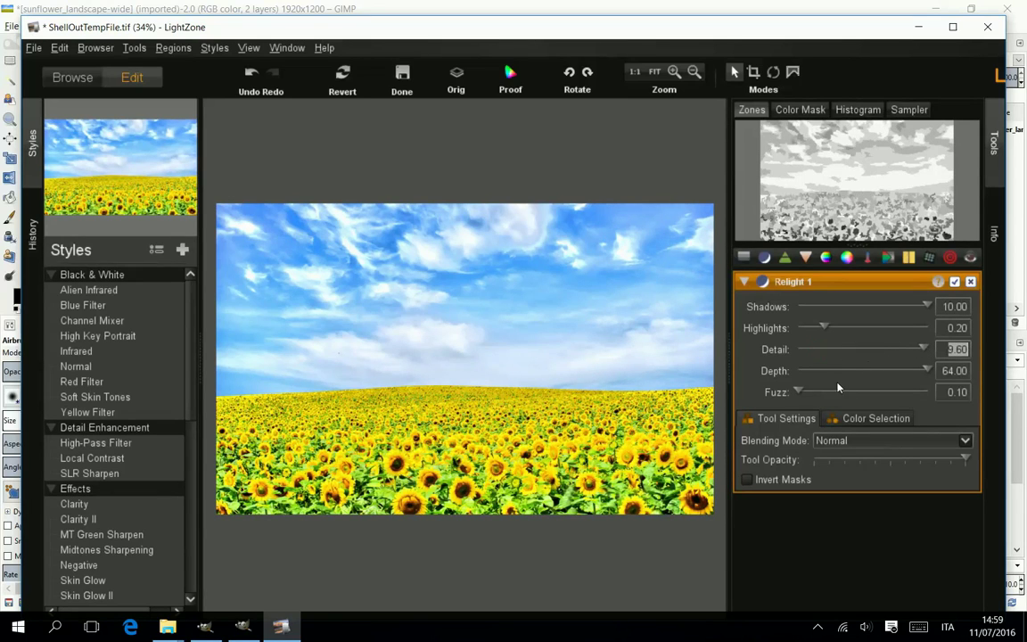
{"action": "left_click", "coordinate": [761, 283]}
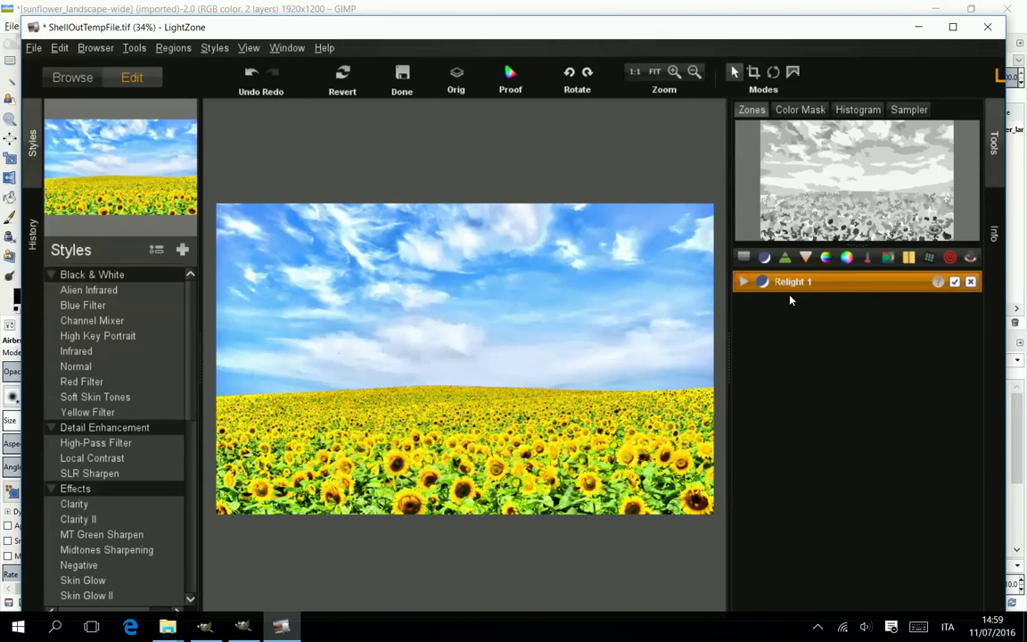
Add a Hue/Saturation tool with Saturation dropped to about -98.
{"action": "left_click", "coordinate": [826, 258]}
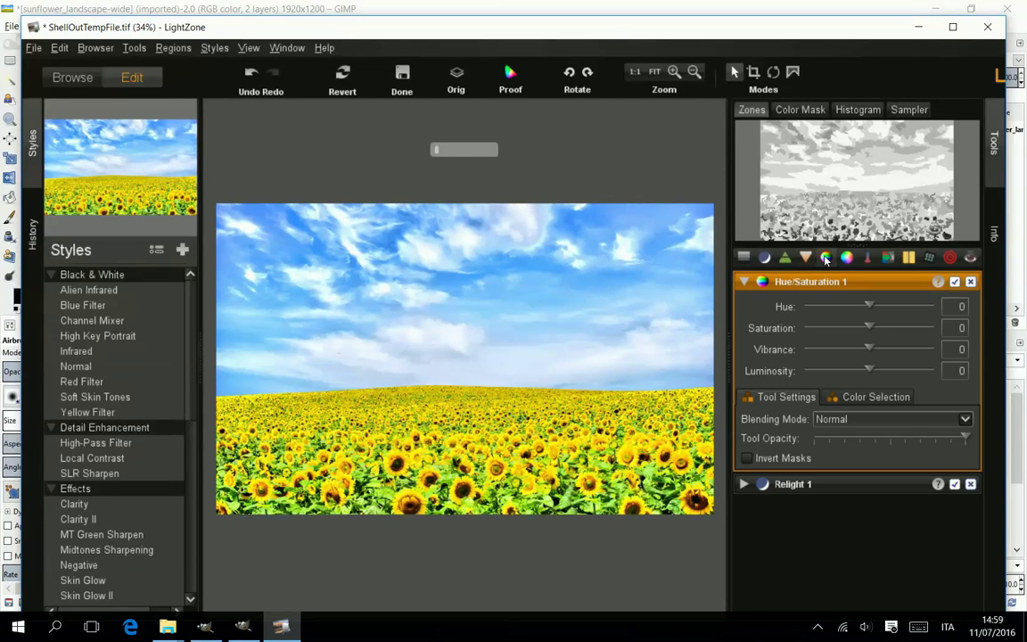
{"action": "left_click_drag", "start_coordinate": [868, 328], "coordinate": [802, 327]}
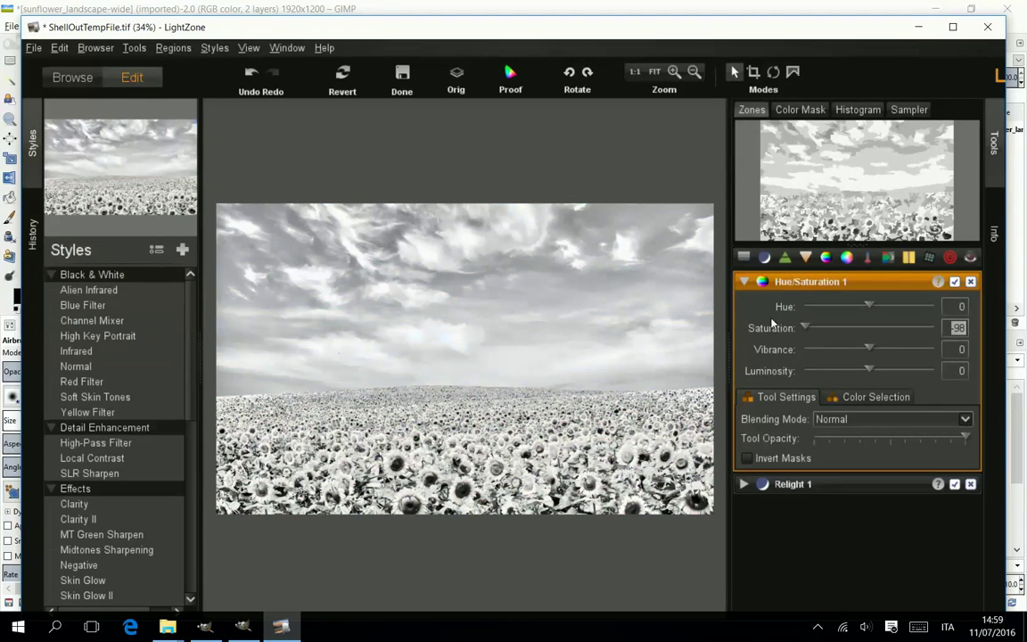
{"action": "left_click", "coordinate": [744, 281]}
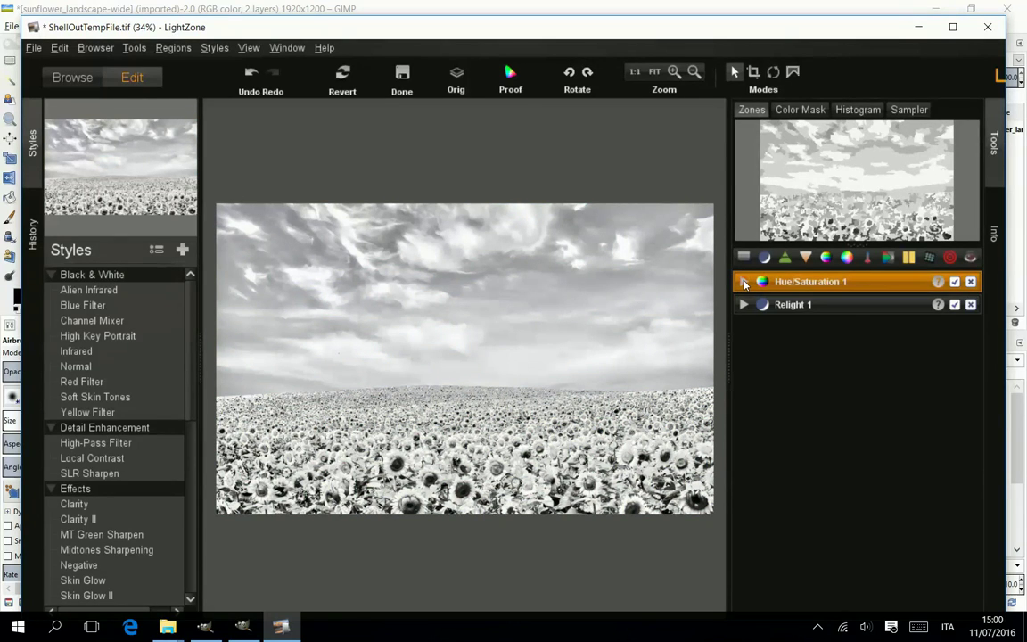
Finish the LightZone edit and quit LightZone, returning the black-and-white result to GIMP.
{"action": "left_click", "coordinate": [401, 79]}
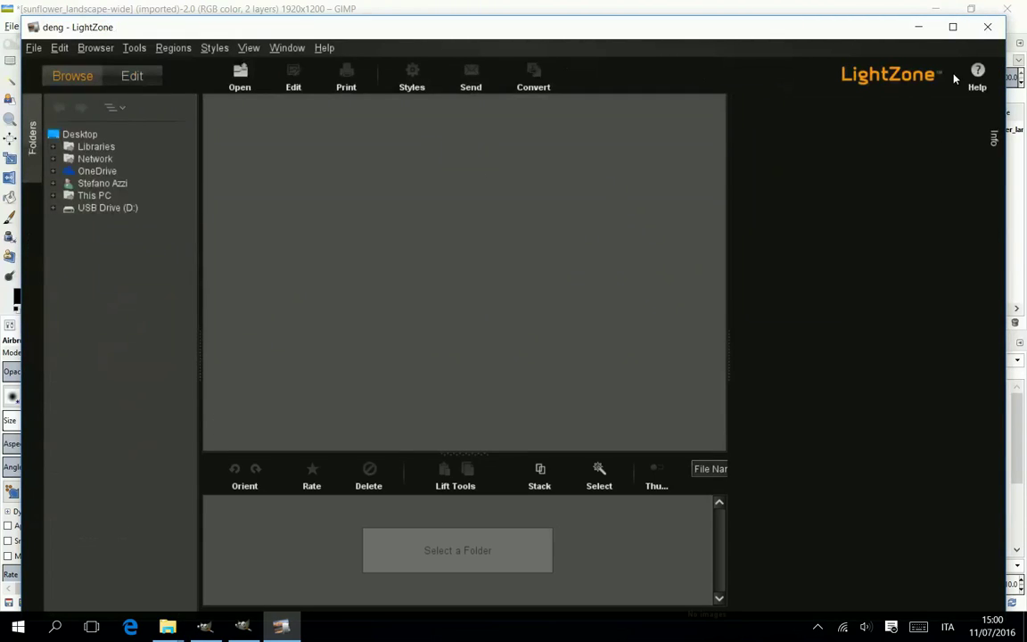
{"action": "left_click", "coordinate": [985, 27]}
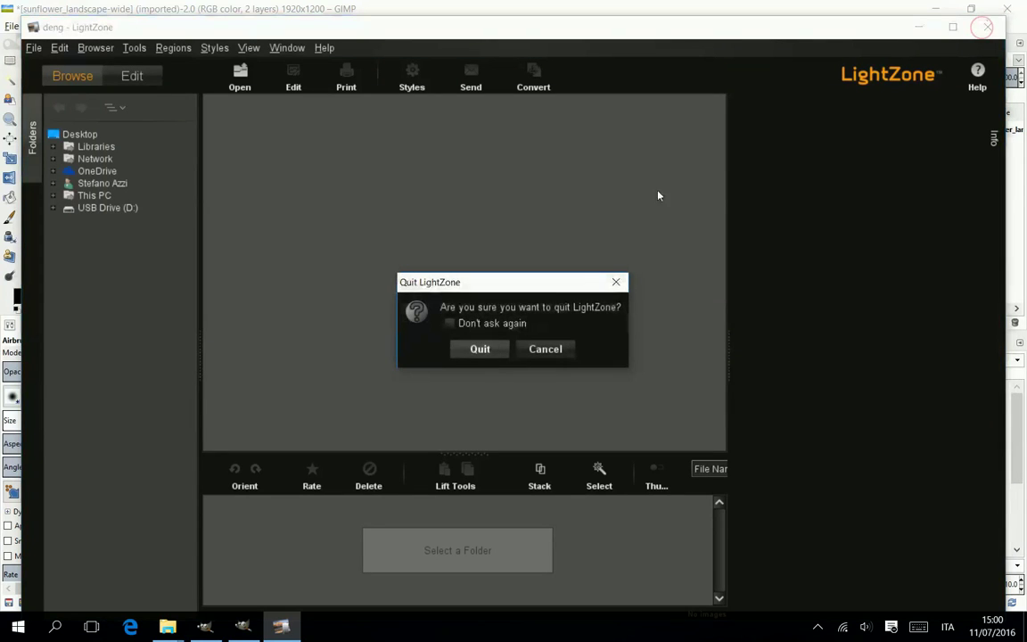
{"action": "left_click", "coordinate": [480, 352]}
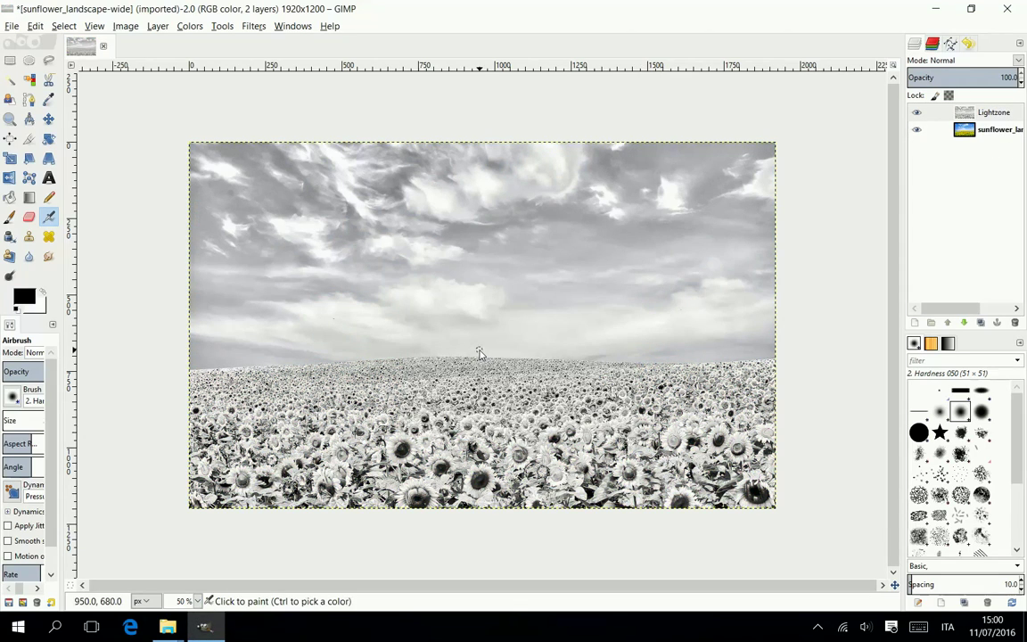
{"action": "left_click", "coordinate": [914, 114]}
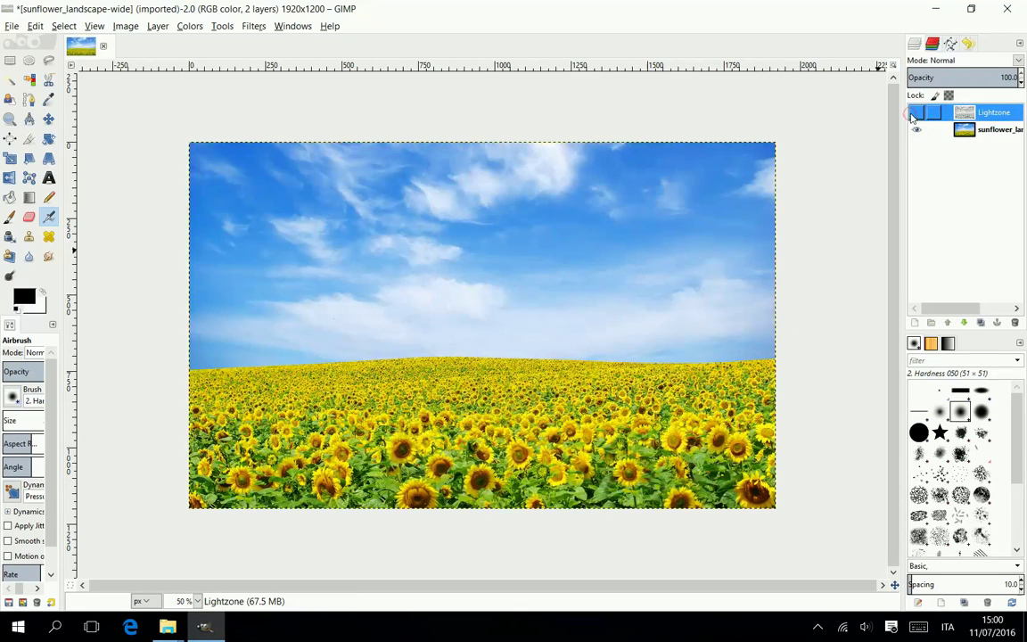
{"action": "left_click", "coordinate": [915, 113]}
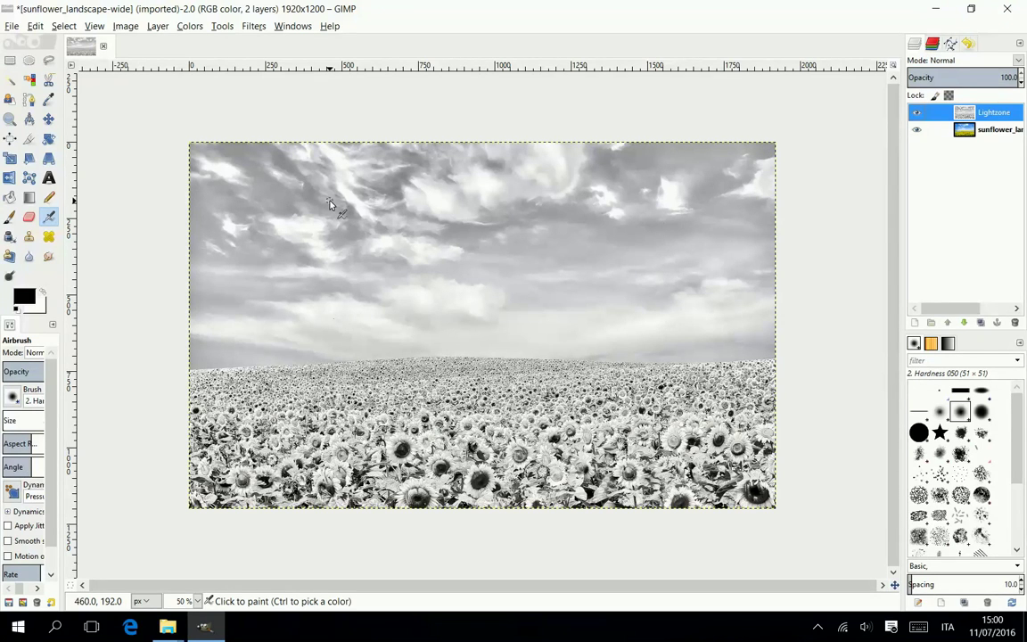
{"action": "key", "text": "Page_Down"}
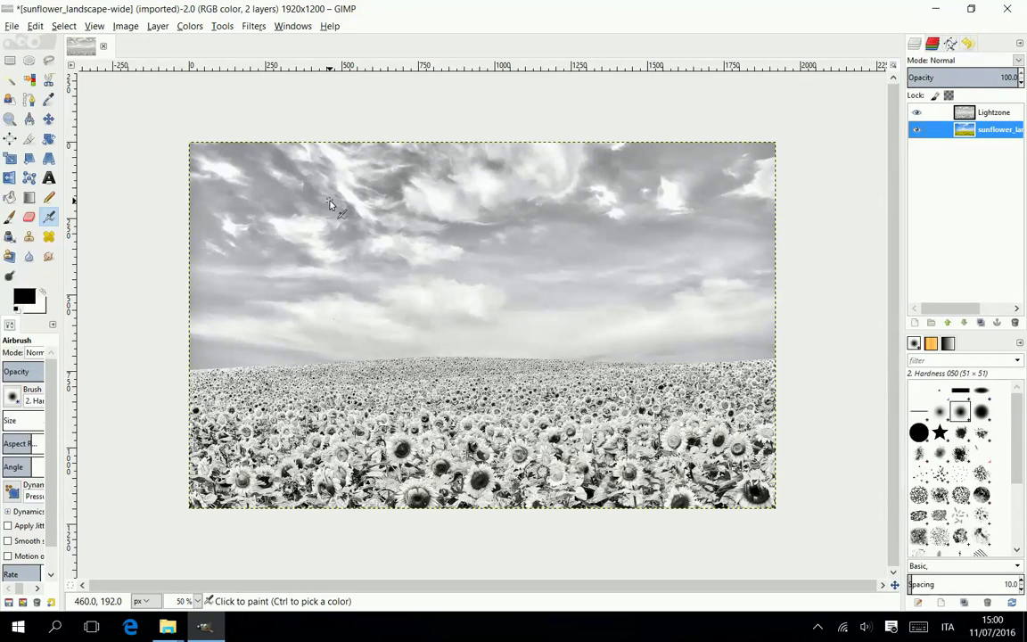